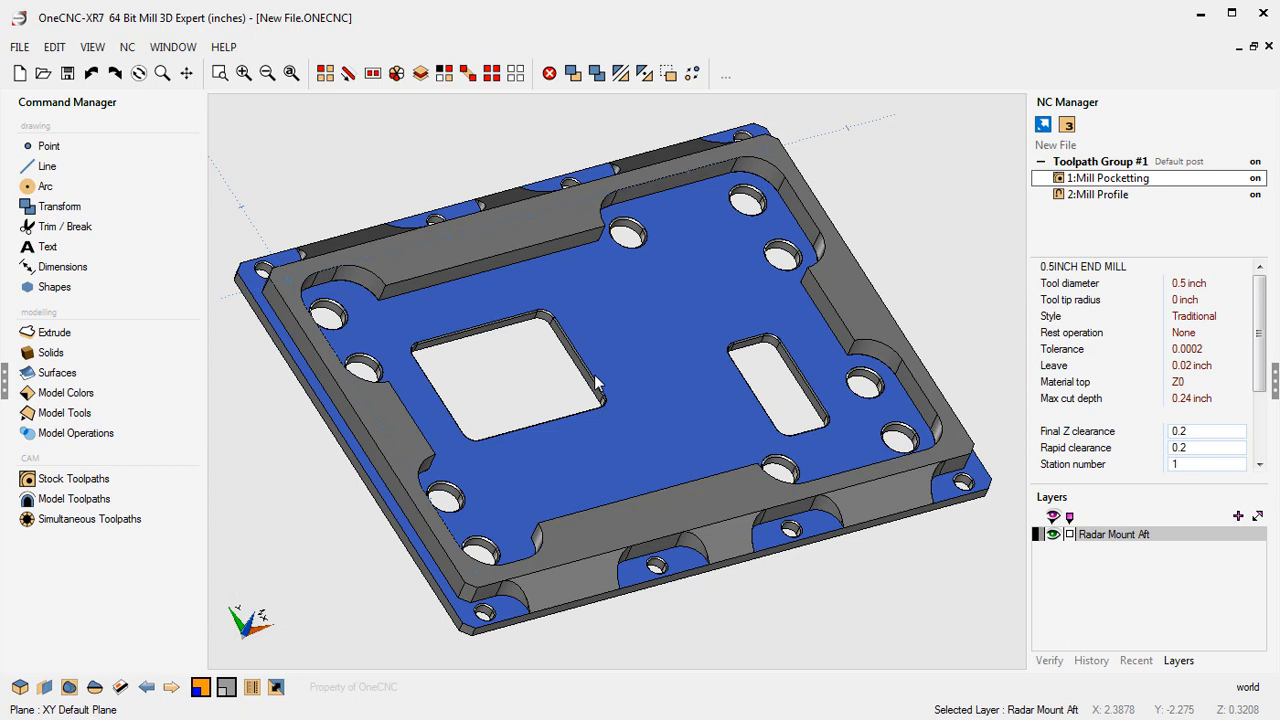
# - Review the pocketing and profile toolpaths, then backplot the Mill Pocketting operation
pyautogui.scroll(-1, 596, 383)
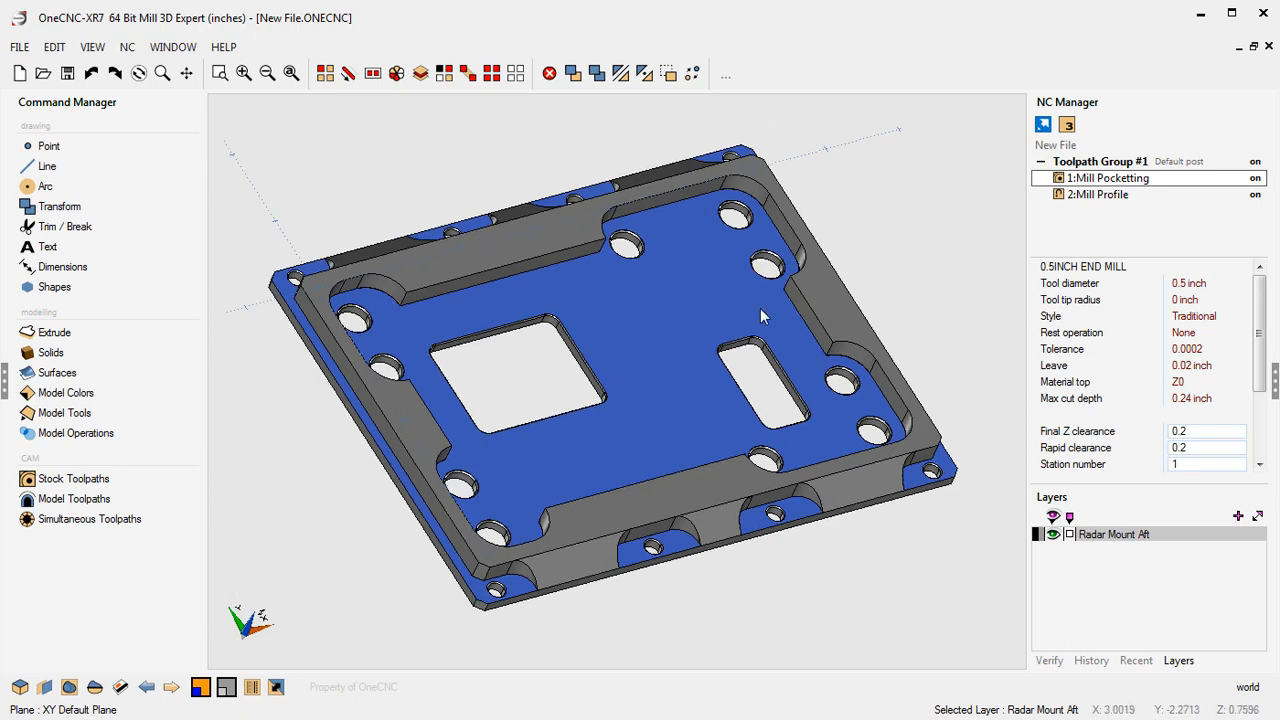
pyautogui.click(1108, 182)
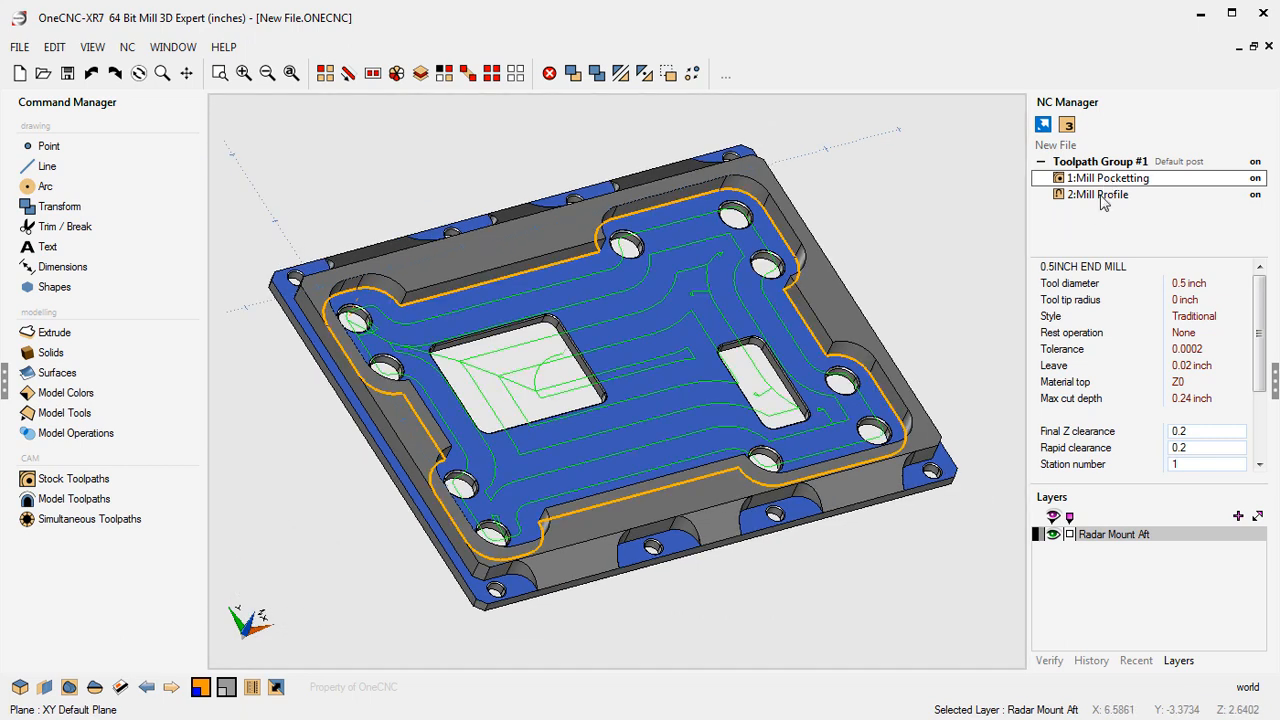
pyautogui.click(1100, 194)
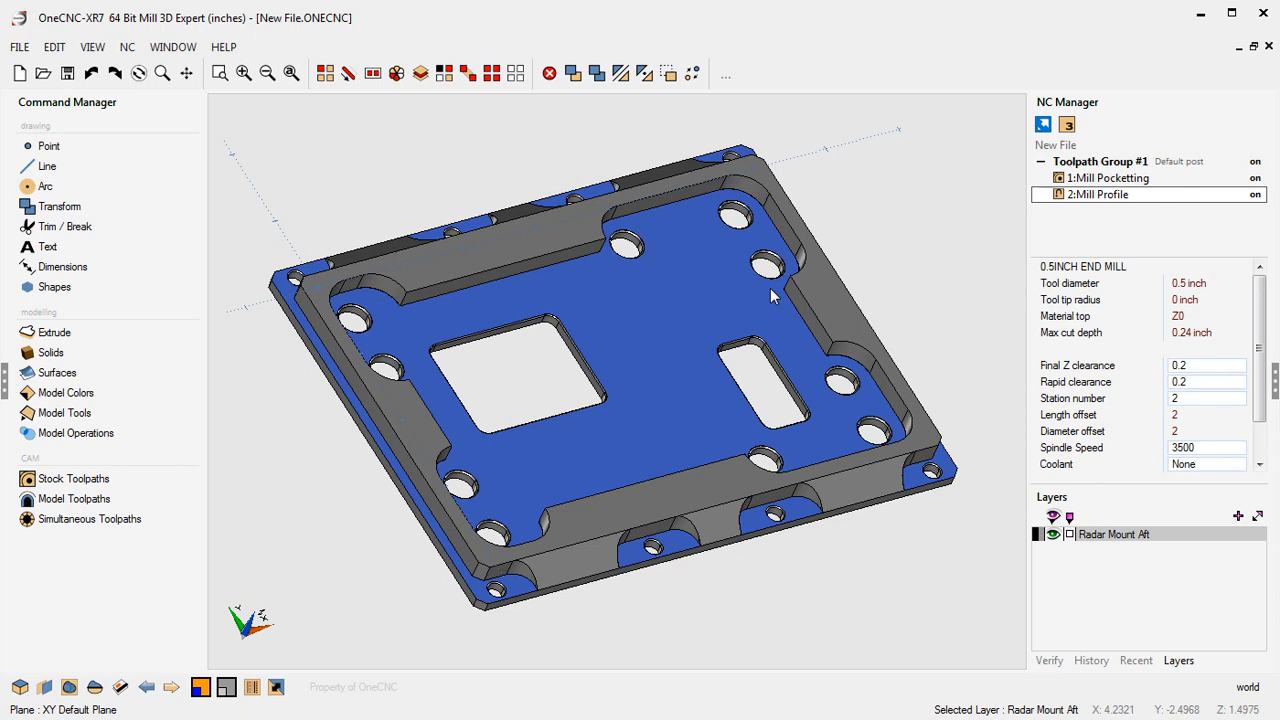
pyautogui.click(1080, 180)
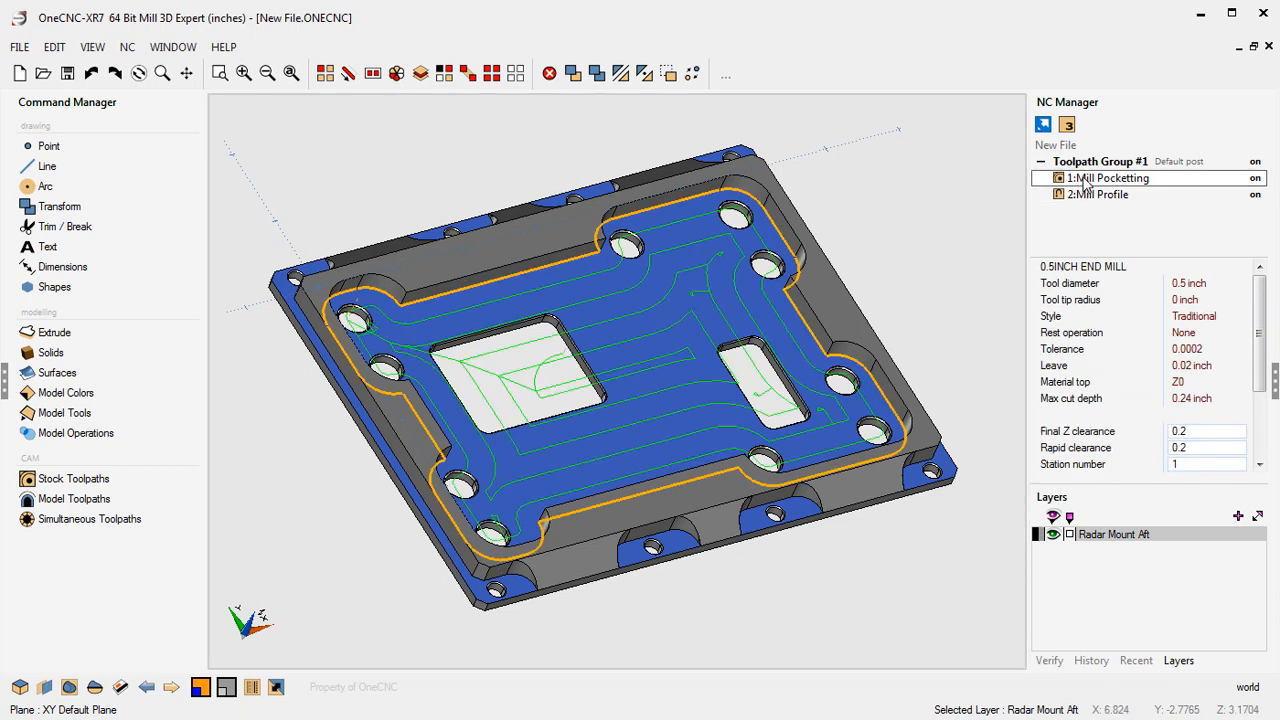
pyautogui.rightClick(1085, 181)
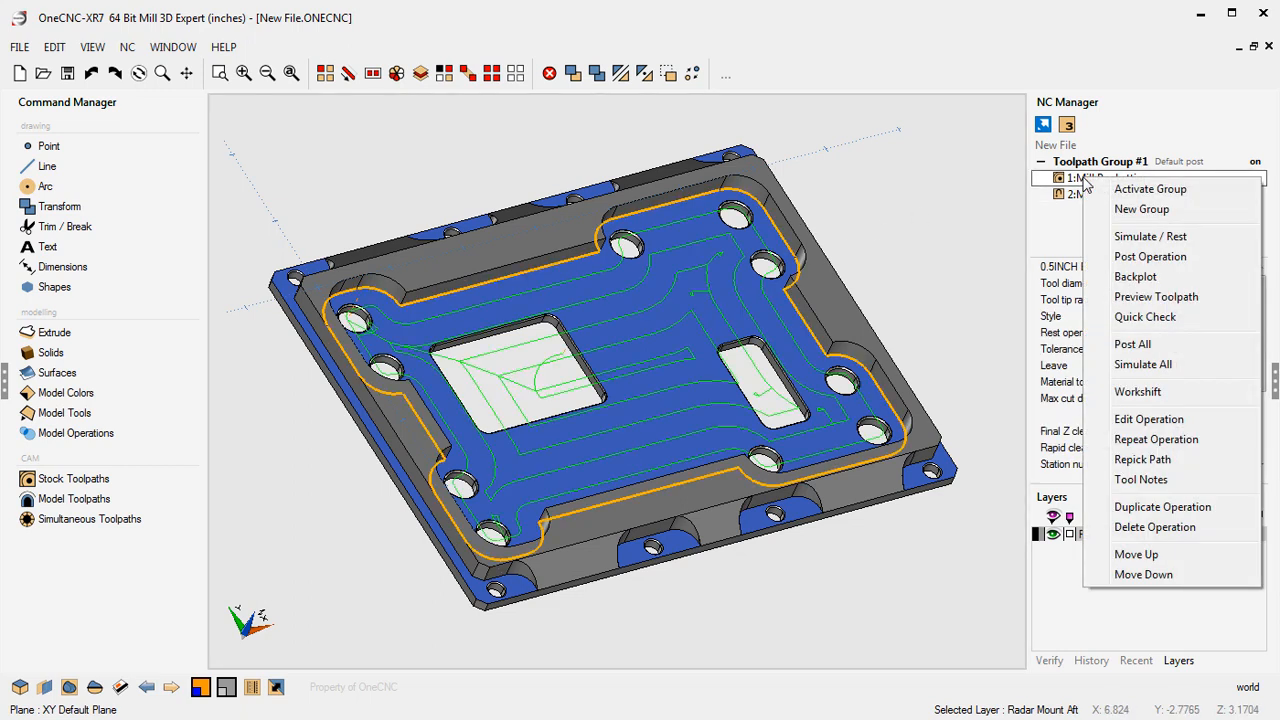
pyautogui.click(1136, 277)
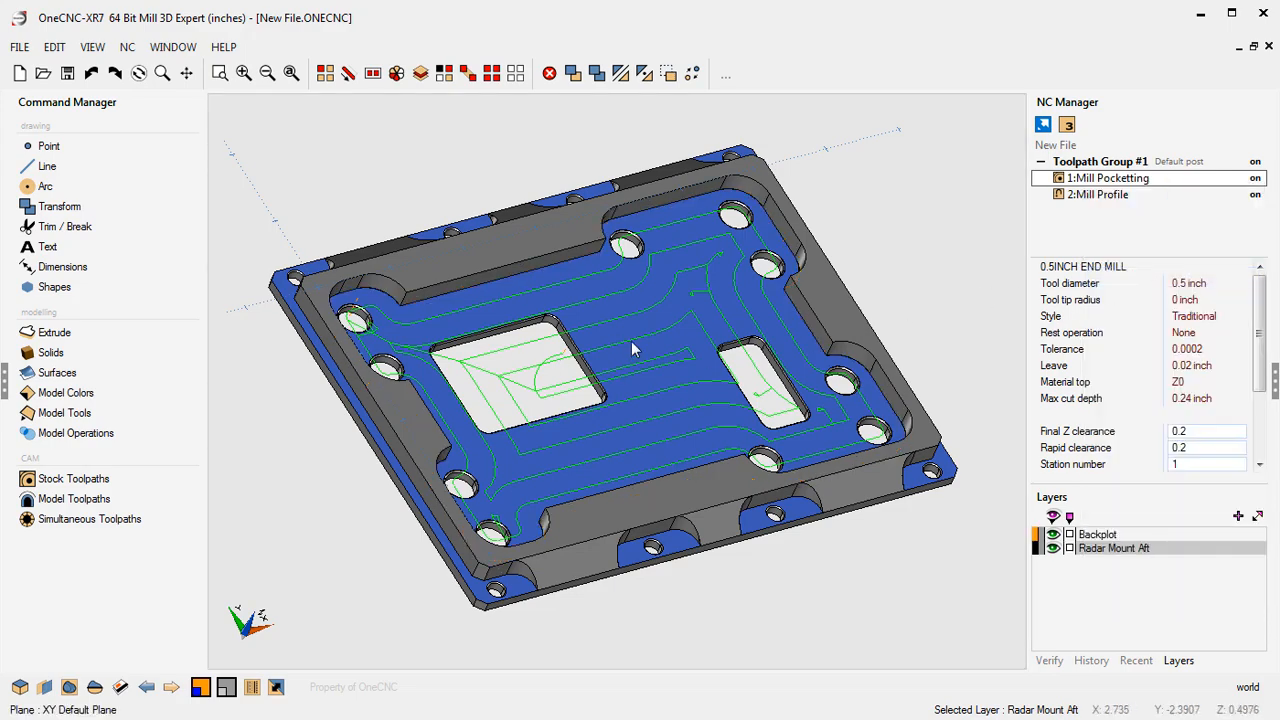
# - Inspect the backplotted pocketing path around the lower-left holes in top view by picking its segments
pyautogui.moveTo(623, 425)
pyautogui.mouseDown(button='middle')
pyautogui.moveTo(592, 356)
pyautogui.moveTo(538, 426)
pyautogui.moveTo(600, 427)
pyautogui.mouseUp(button='middle')
pyautogui.rightClick(722, 490)
pyautogui.click(723, 496)
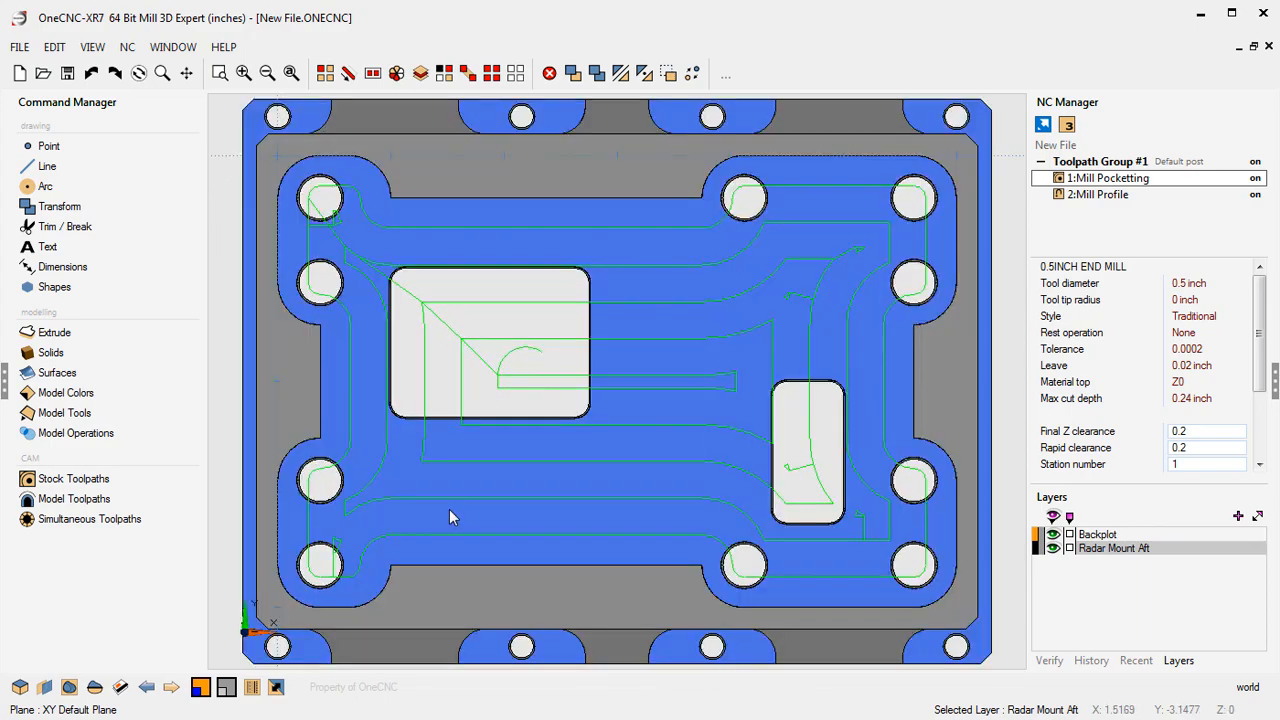
pyautogui.scroll(3, 449, 508)
pyautogui.scroll(2, 432, 509)
pyautogui.moveTo(418, 500); pyautogui.dragTo(627, 426, button='middle')
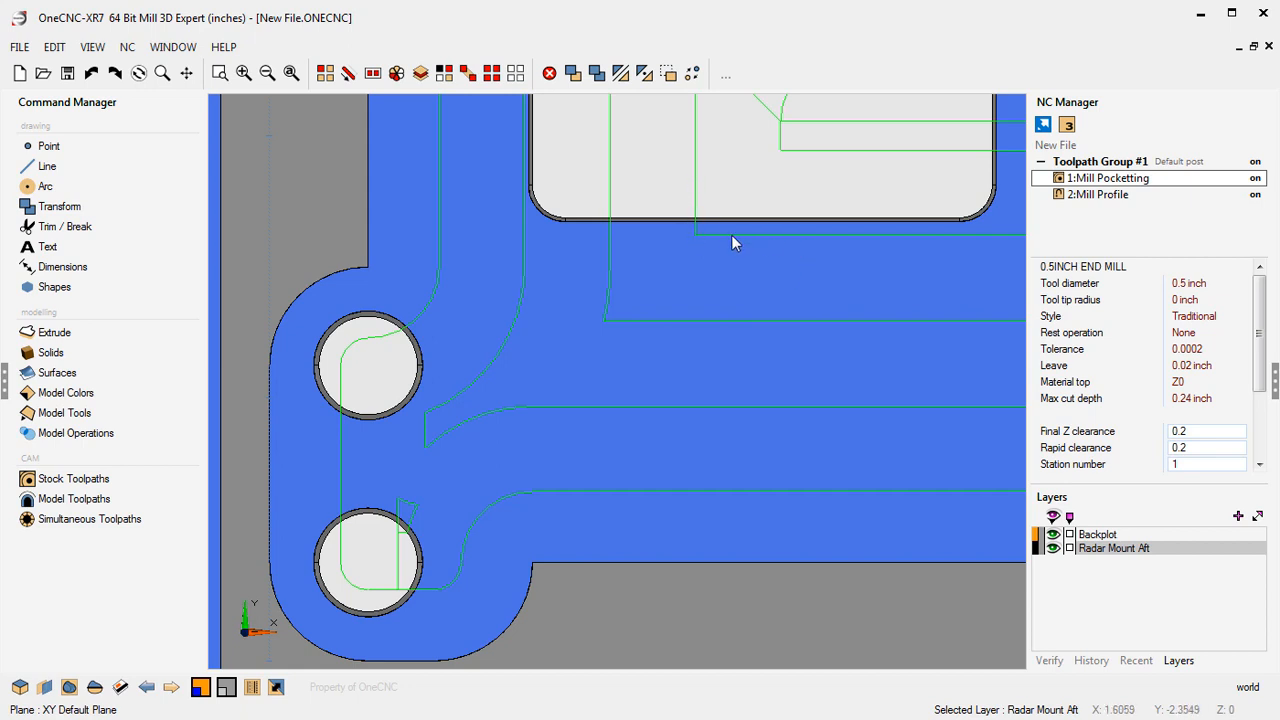
pyautogui.rightClick(494, 579)
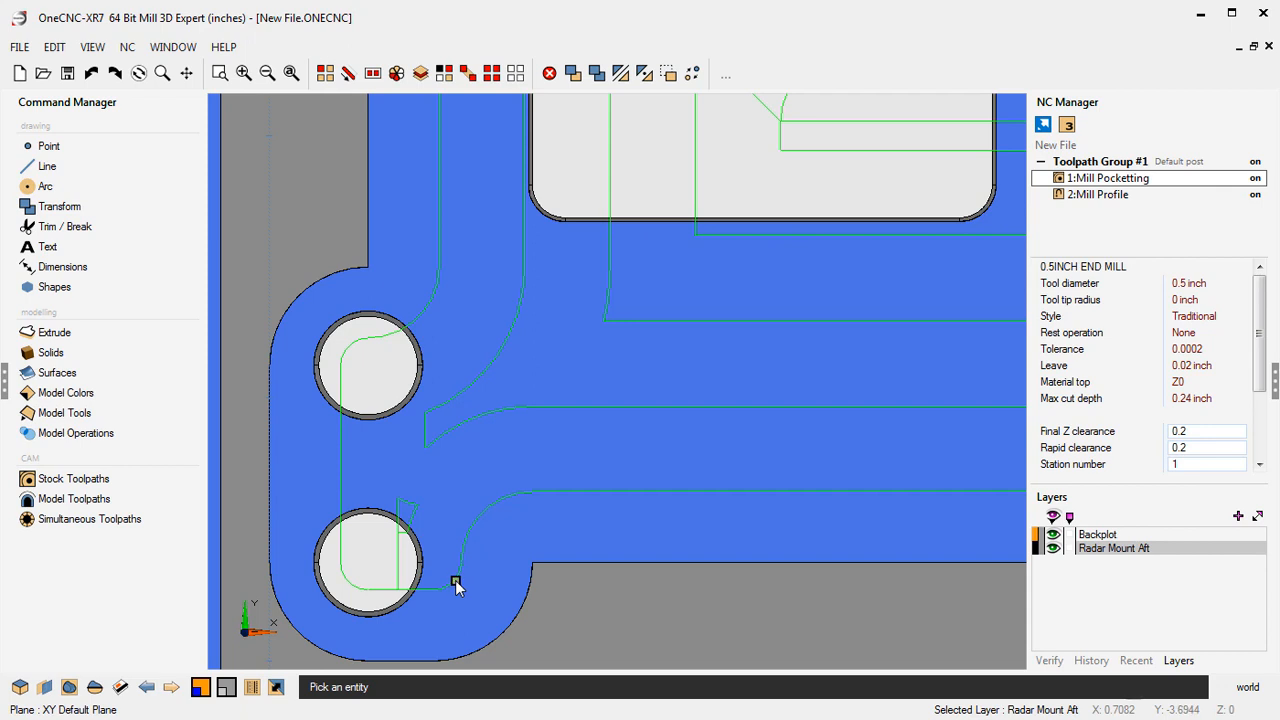
pyautogui.click(456, 581)
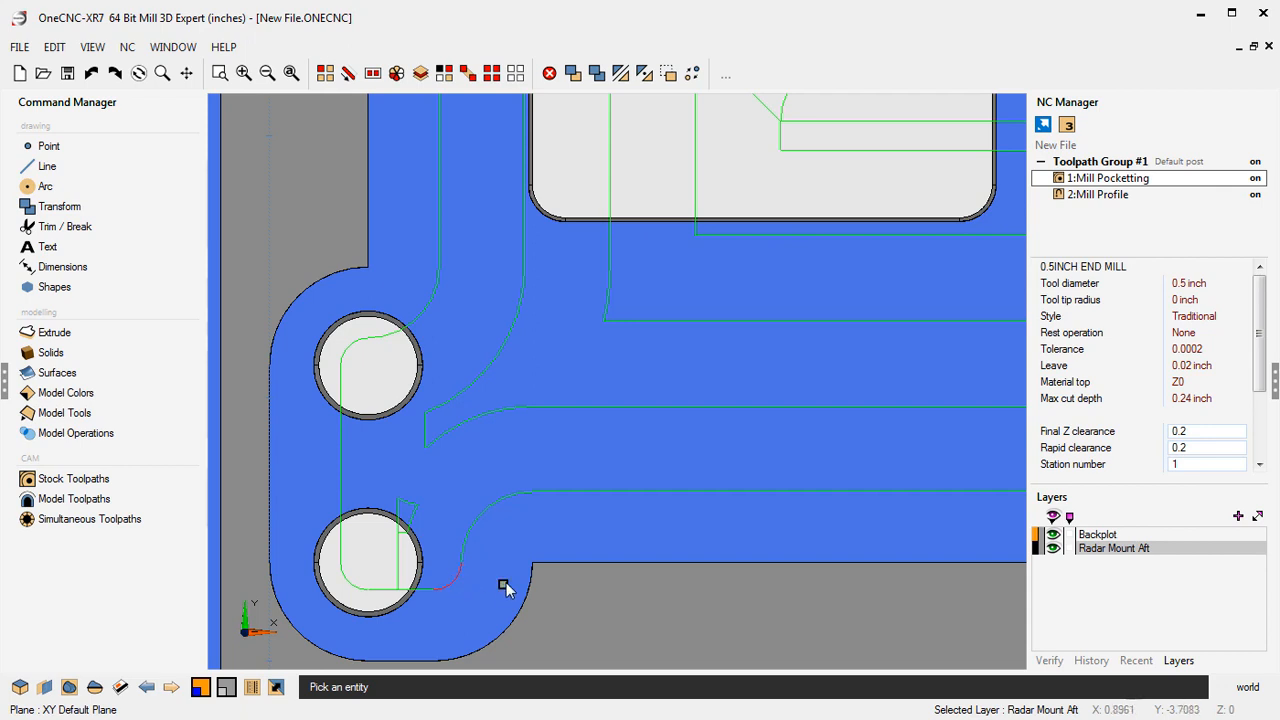
pyautogui.click(358, 584)
pyautogui.click(354, 344)
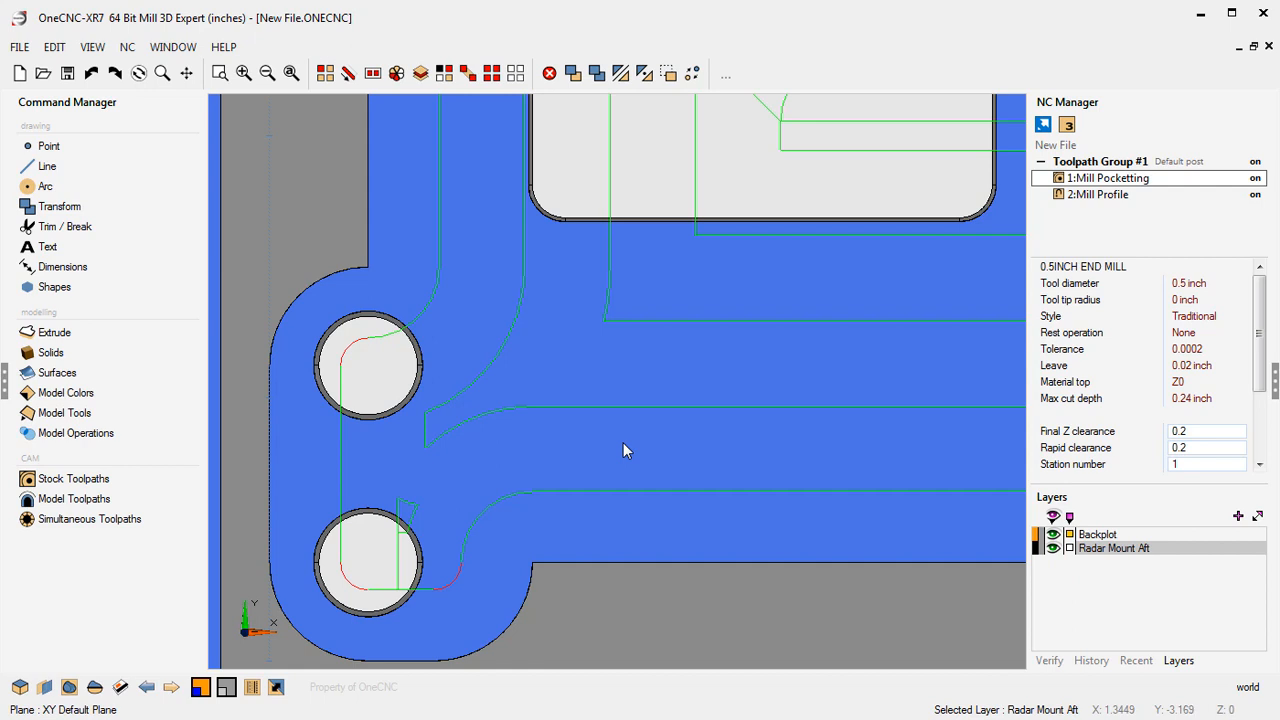
# - Generate the job sheet for Toolpath Group #1 and open it as a PDF
pyautogui.scroll(-5, 623, 442)
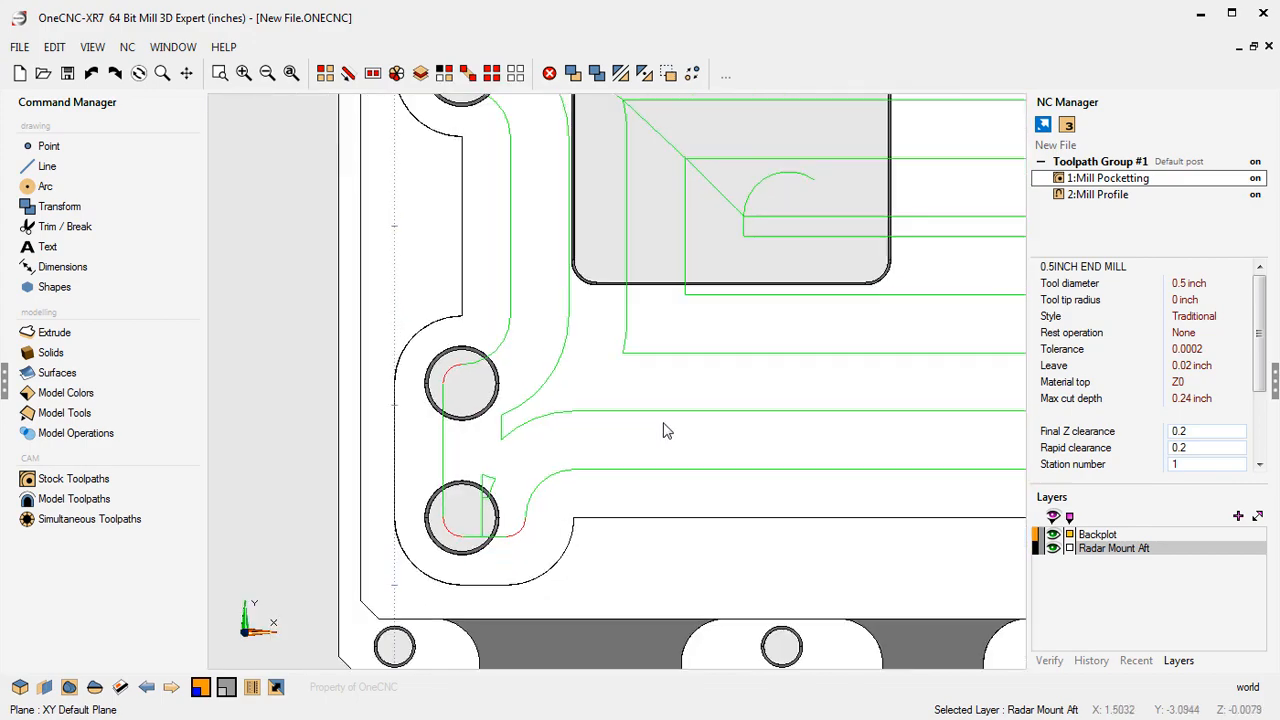
pyautogui.scroll(2, 649, 443)
pyautogui.scroll(-1, 647, 446)
pyautogui.moveTo(677, 434)
pyautogui.mouseDown(button='middle')
pyautogui.moveTo(549, 476)
pyautogui.moveTo(549, 340)
pyautogui.moveTo(643, 334)
pyautogui.moveTo(609, 320)
pyautogui.mouseUp(button='middle')
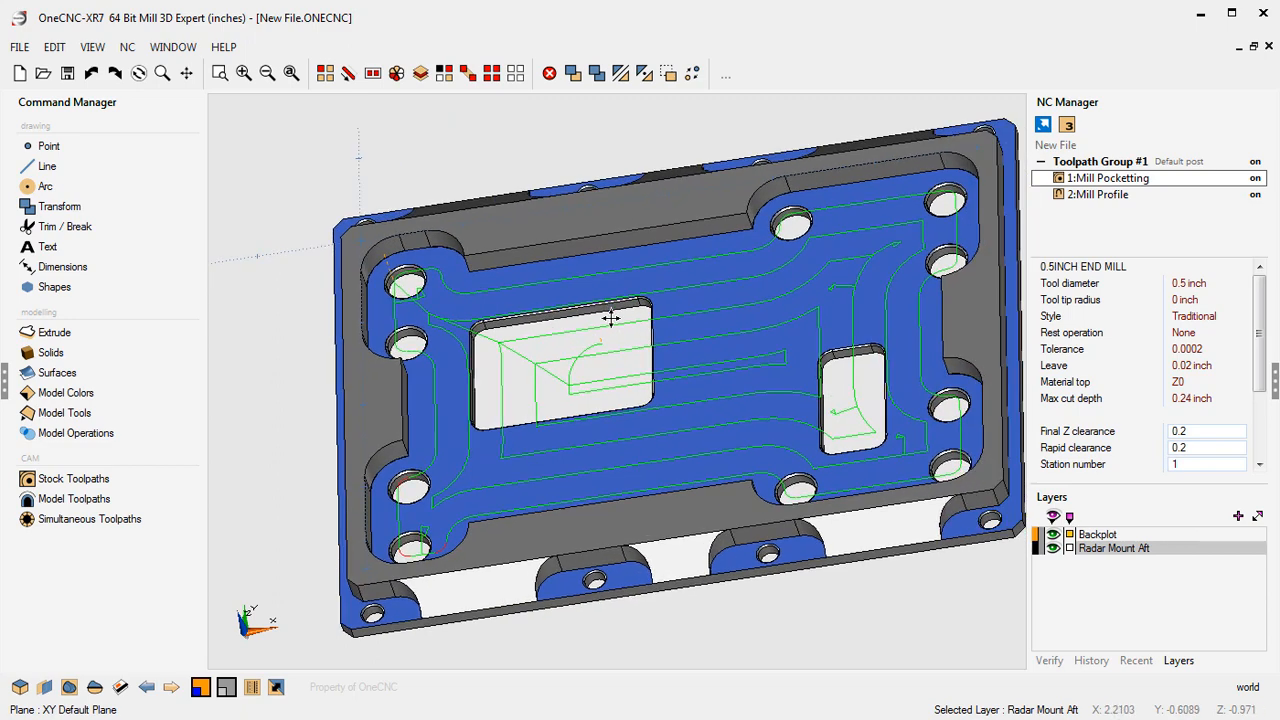
pyautogui.doubleClick(1100, 161)
pyautogui.click(430, 262)
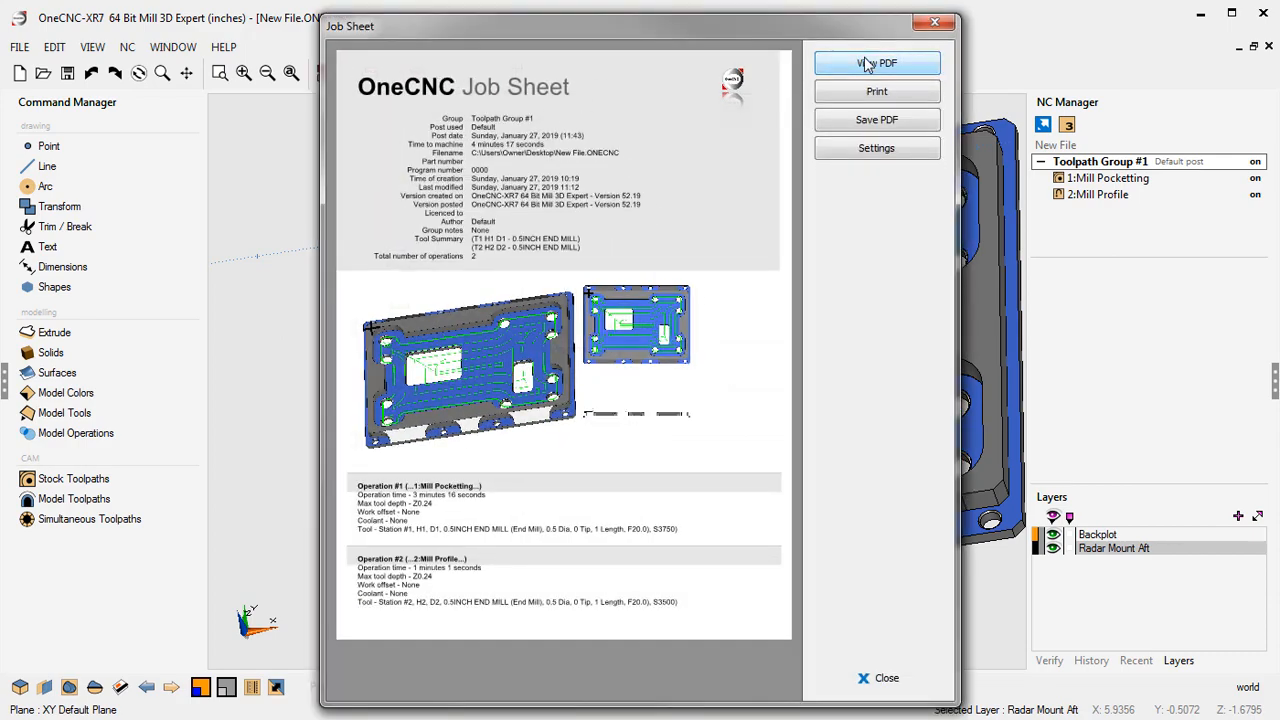
pyautogui.click(866, 64)
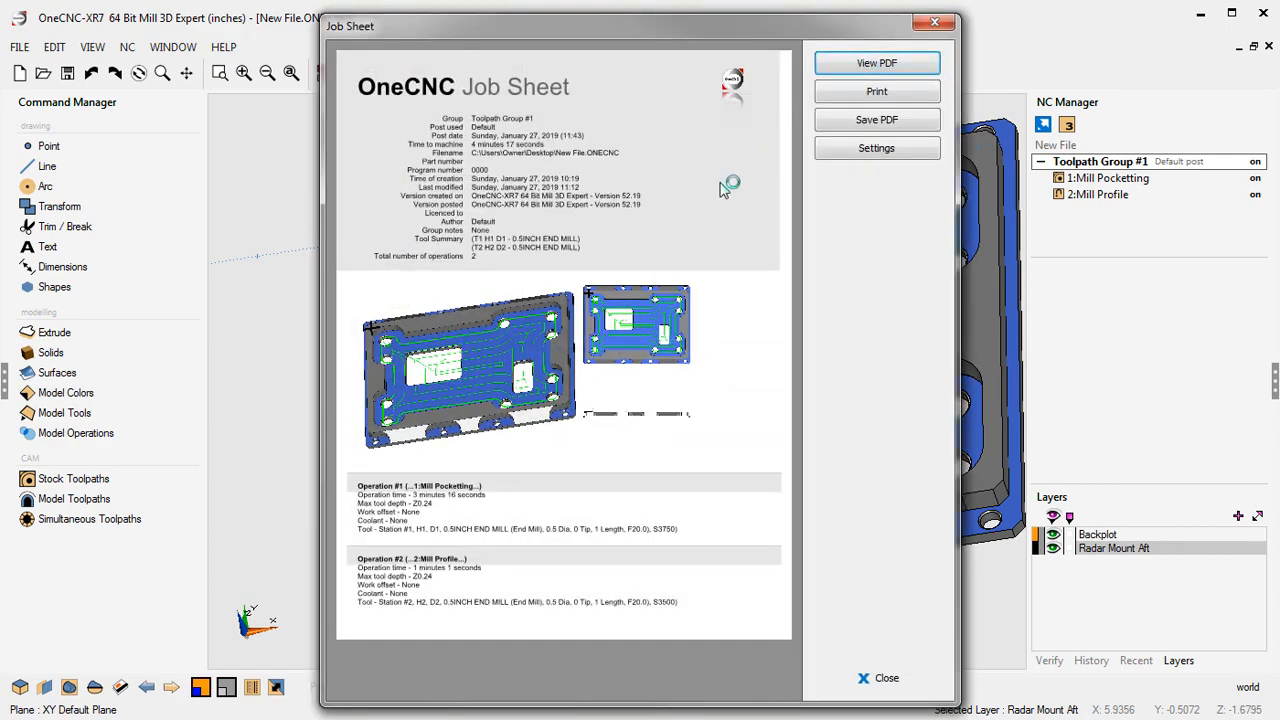
# - Examine the Mill Pocketting operation time in the job sheet PDF and close the job sheet windows
pyautogui.scroll(-12, 664, 400)
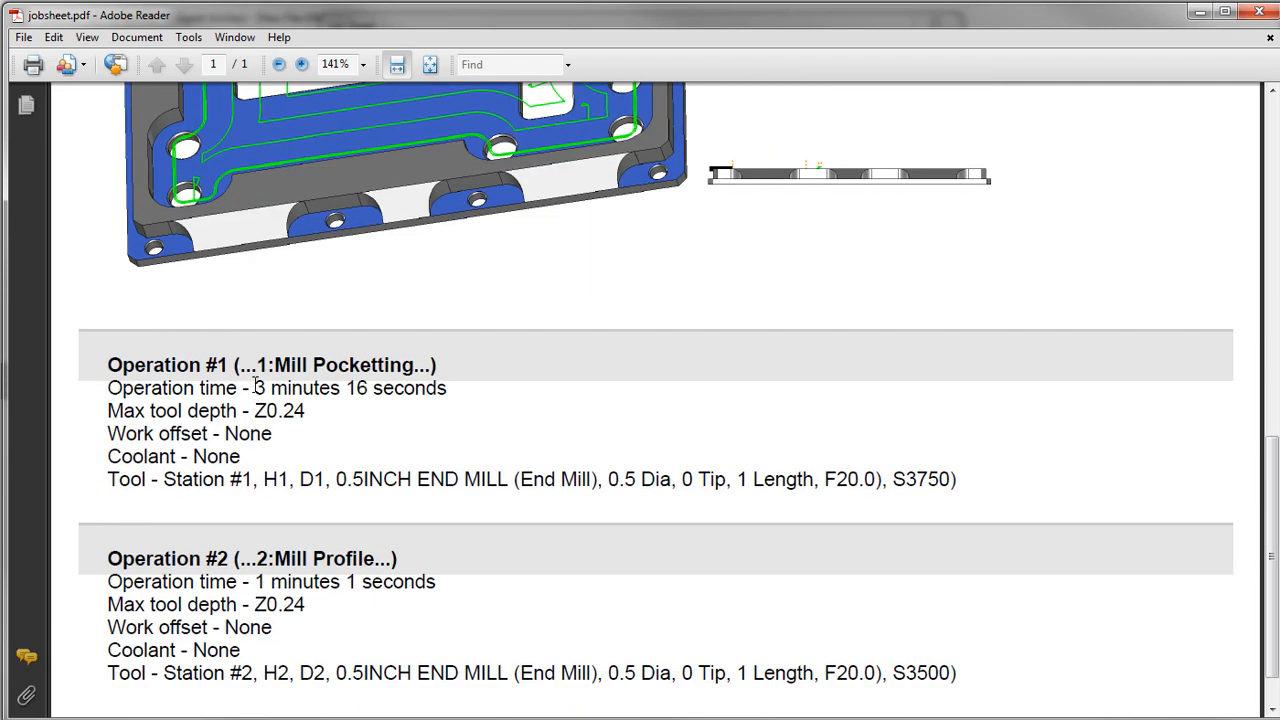
pyautogui.moveTo(836, 485); pyautogui.dragTo(881, 482)
pyautogui.moveTo(254, 388); pyautogui.dragTo(386, 388)
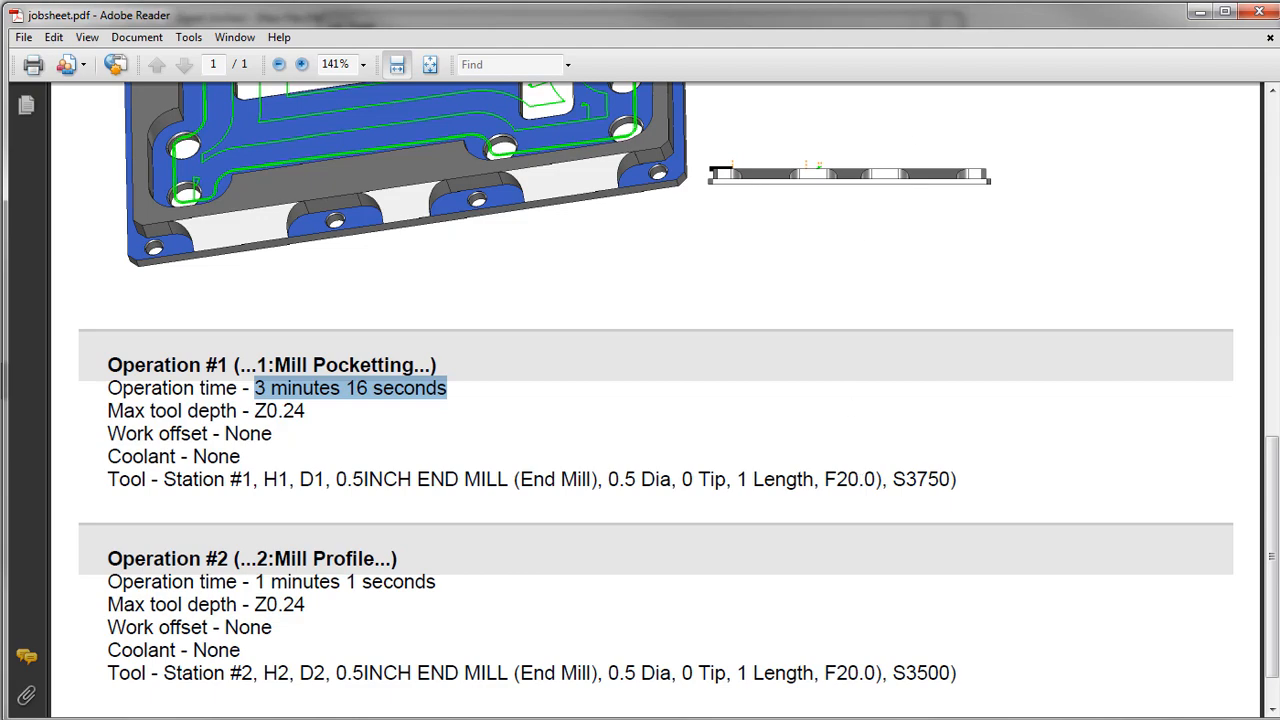
pyautogui.click(1259, 14)
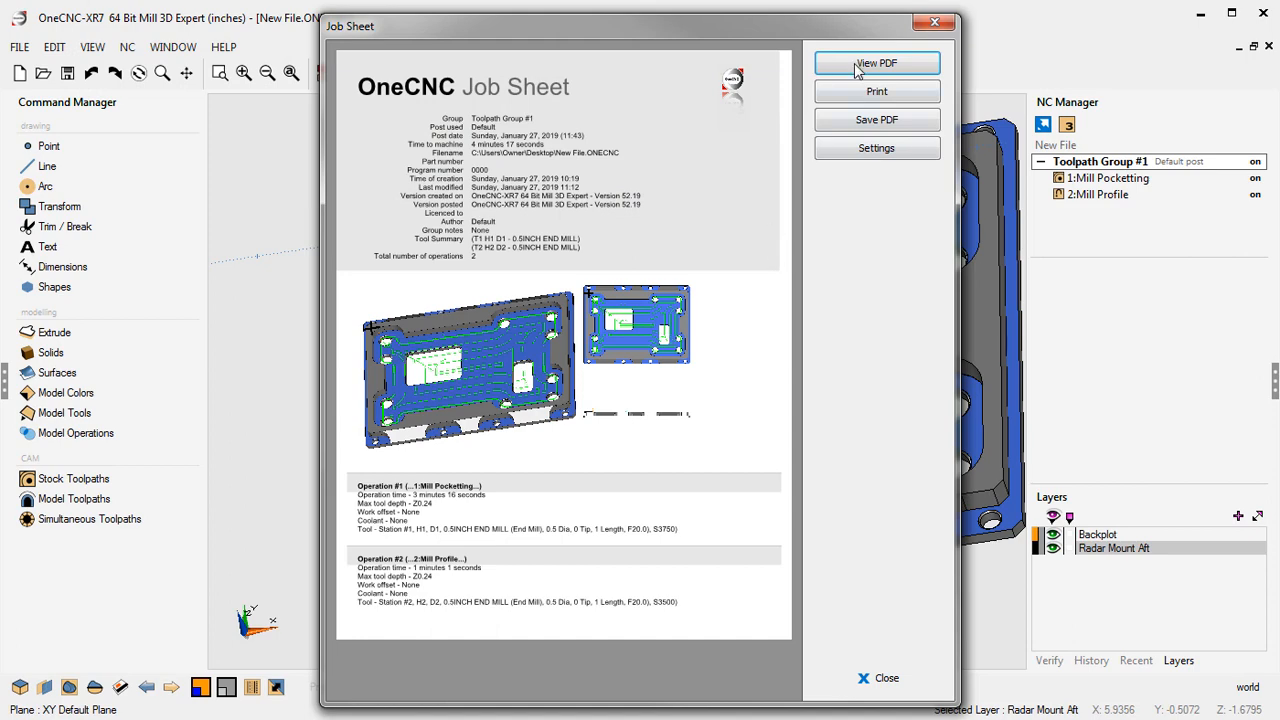
pyautogui.click(935, 23)
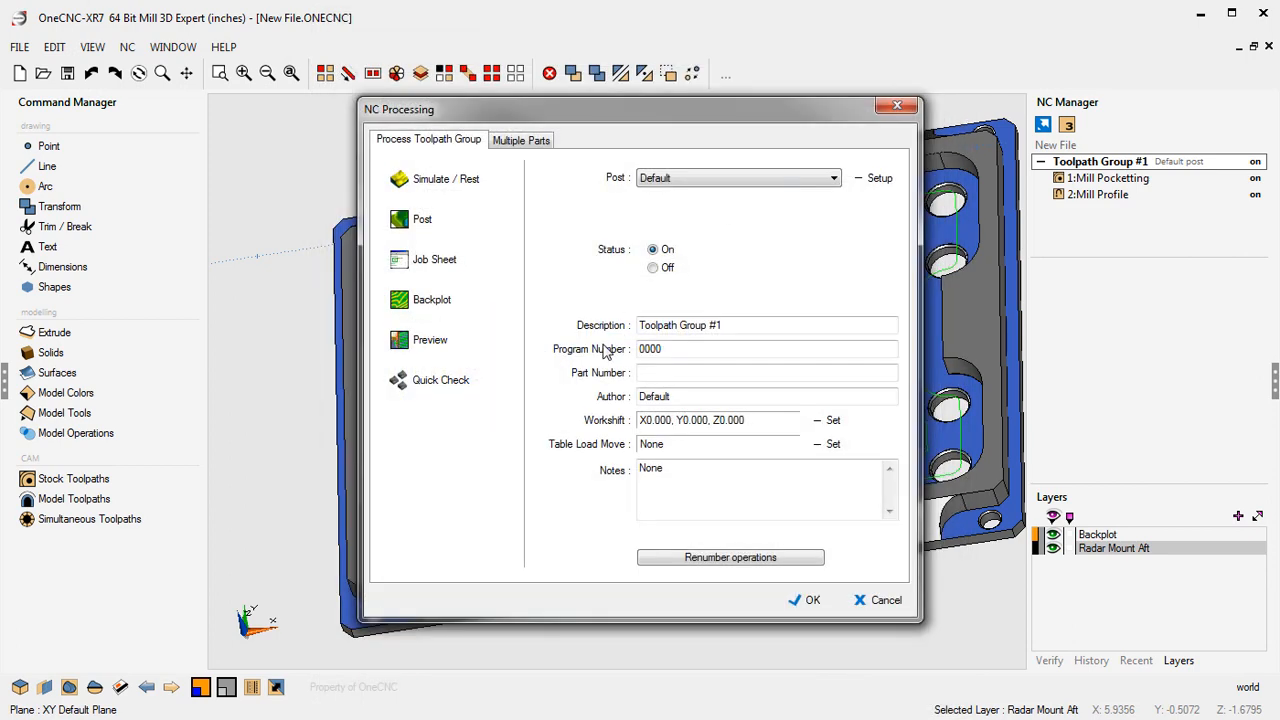
pyautogui.click(897, 106)
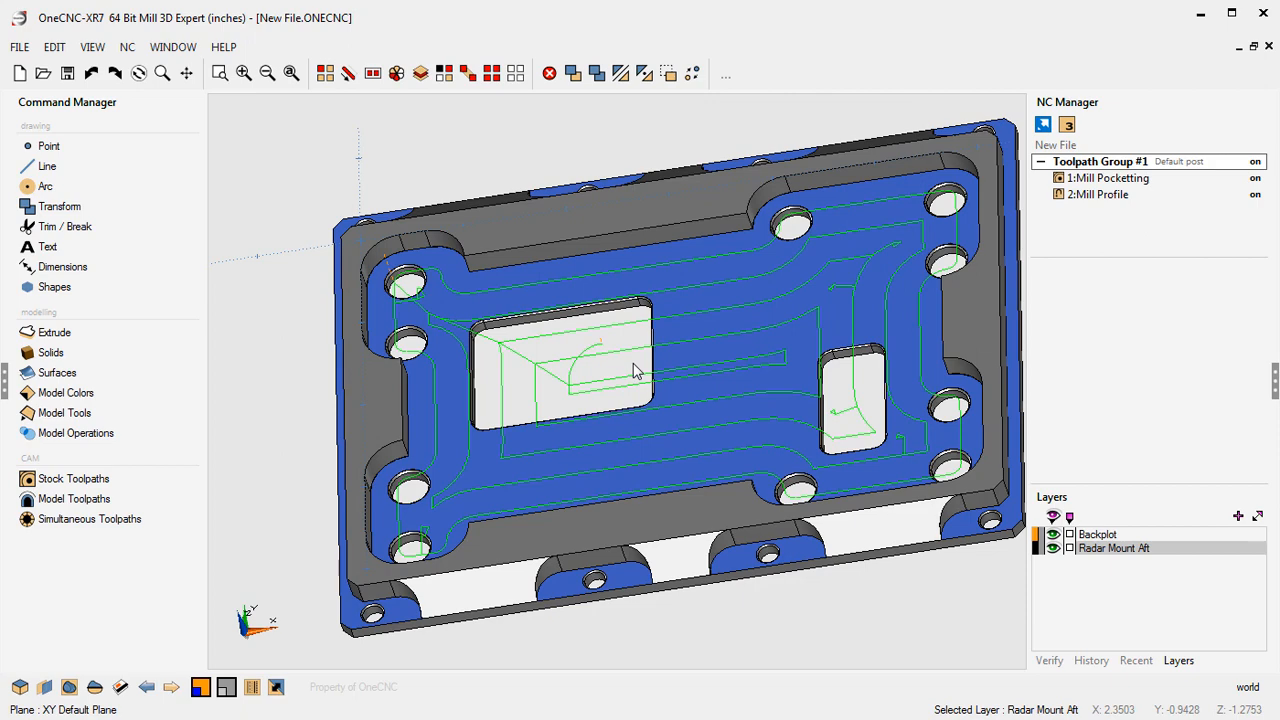
# - Open the Mill Pocketting operation for editing
pyautogui.moveTo(650, 340); pyautogui.dragTo(617, 352, button='middle')
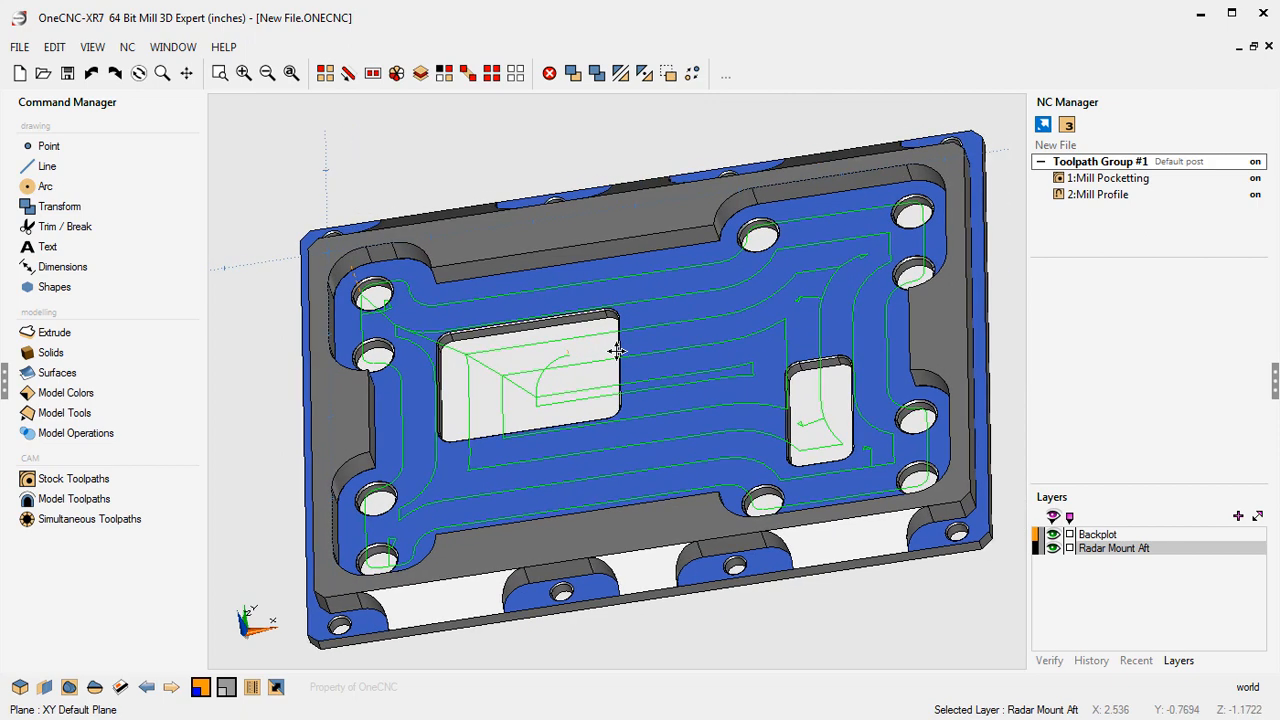
pyautogui.click(1103, 182)
pyautogui.rightClick(1103, 182)
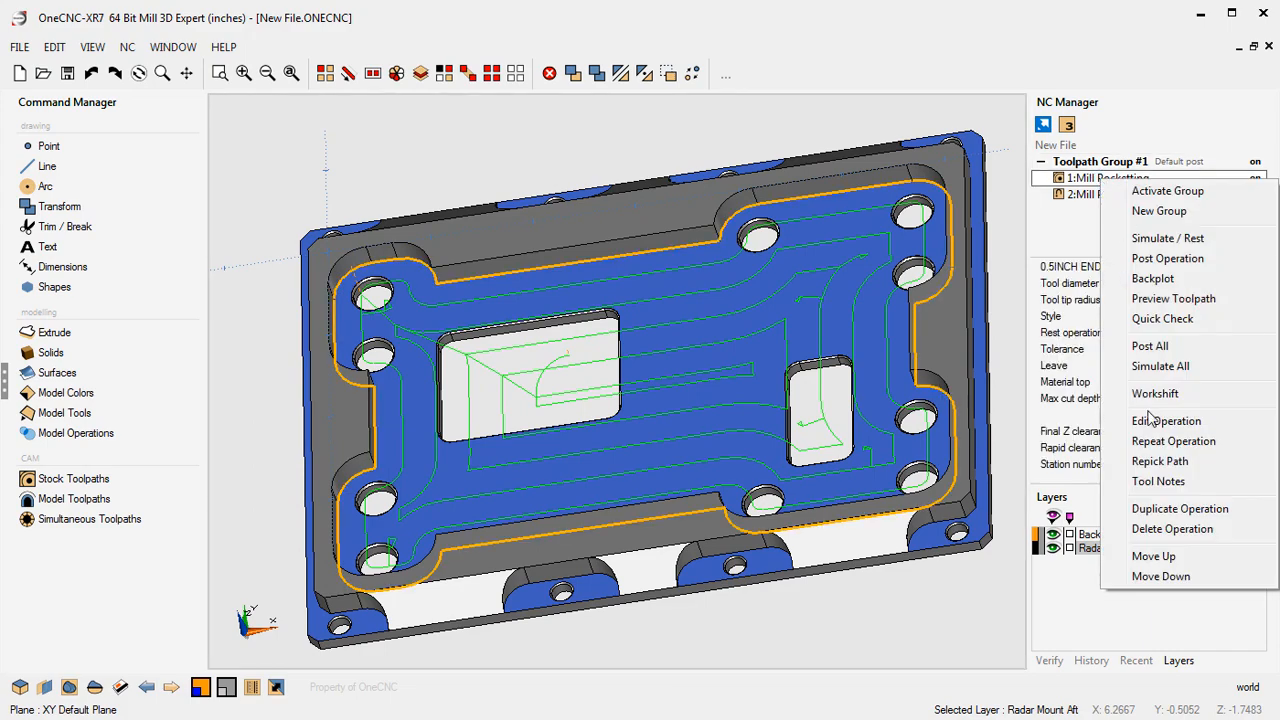
pyautogui.click(1152, 421)
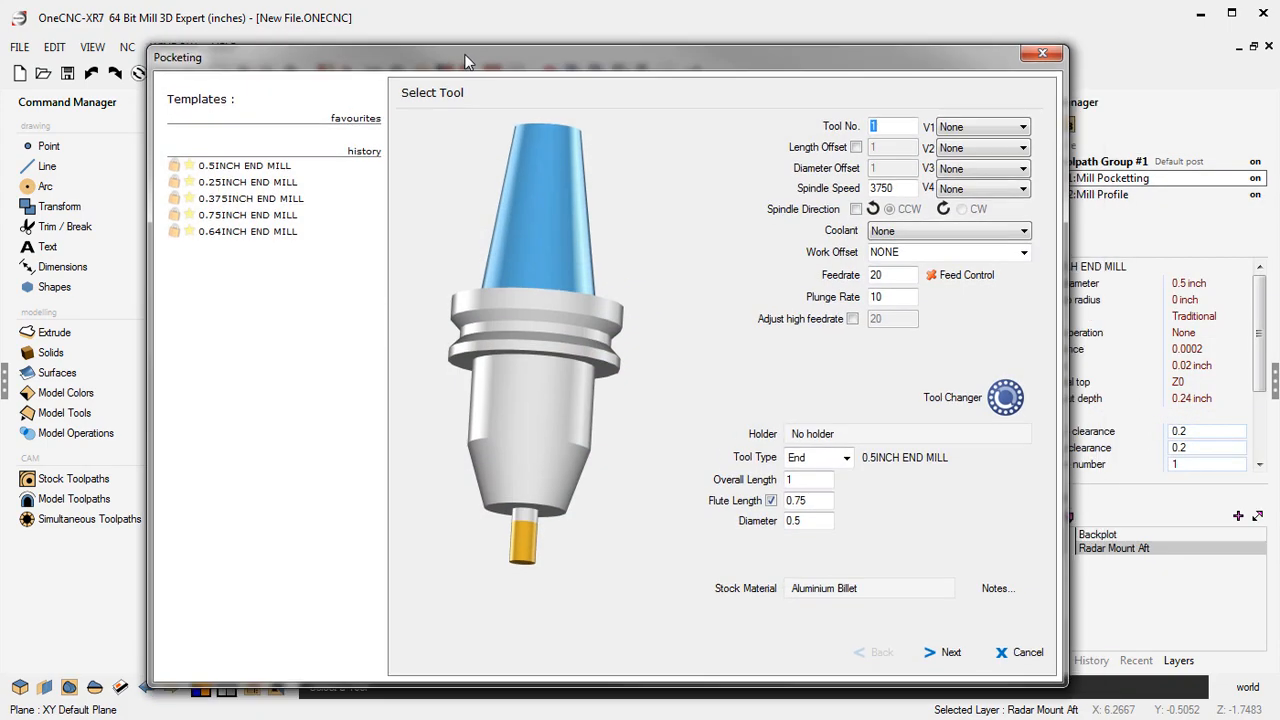
# - Enable look ahead feedrate control in the tool's feed control settings, keeping manual corner and arc settings
pyautogui.moveTo(464, 62); pyautogui.dragTo(319, 17)
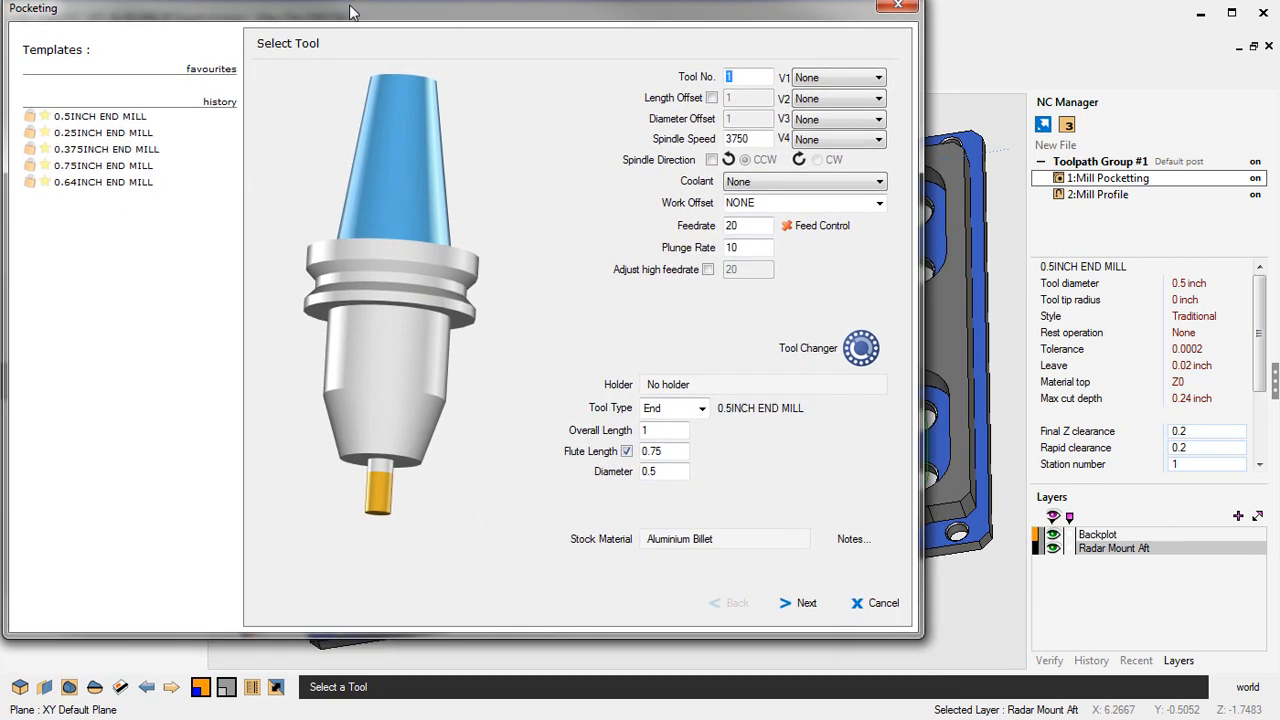
pyautogui.click(810, 228)
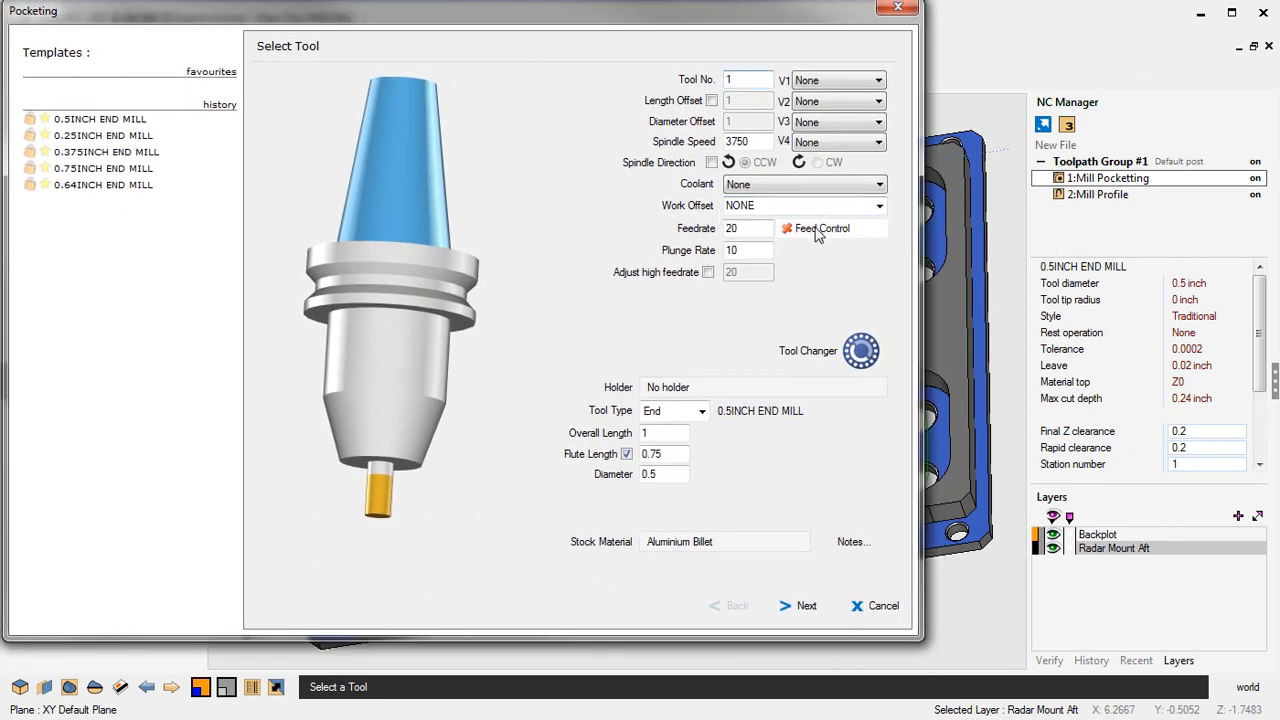
pyautogui.moveTo(418, 115); pyautogui.dragTo(312, 12)
pyautogui.click(21, 42)
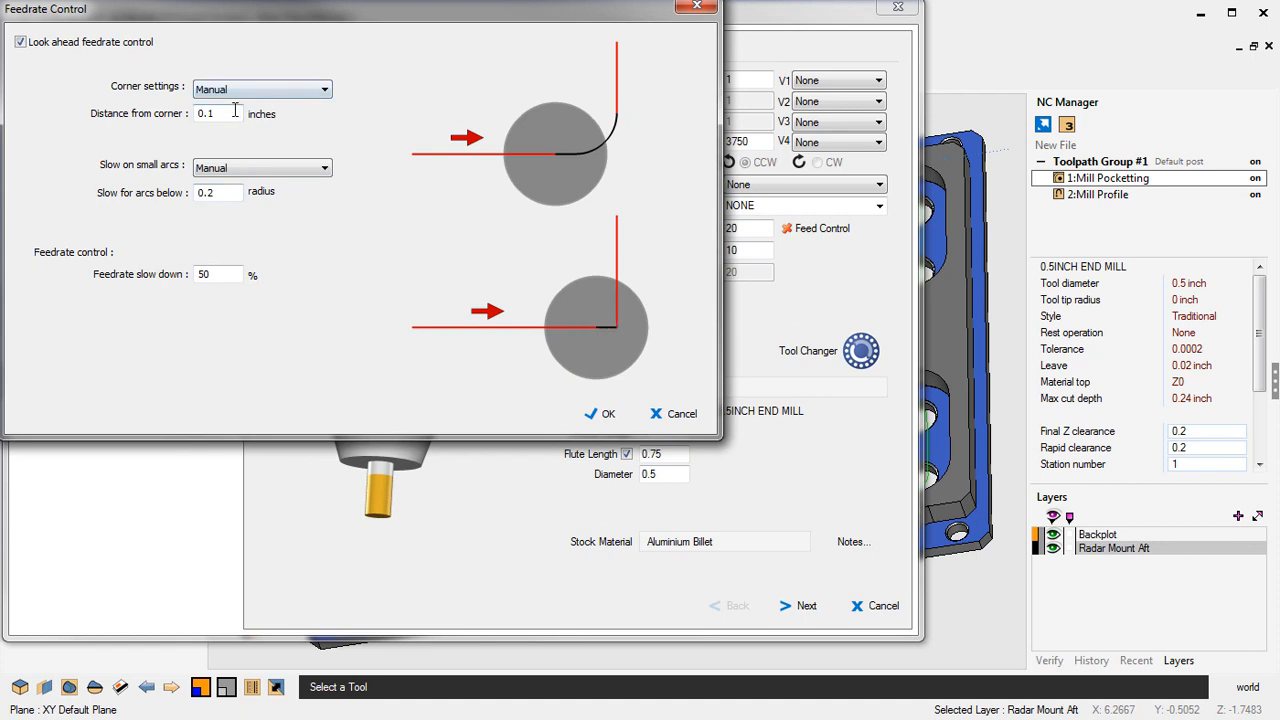
pyautogui.doubleClick(200, 276)
pyautogui.click(235, 97)
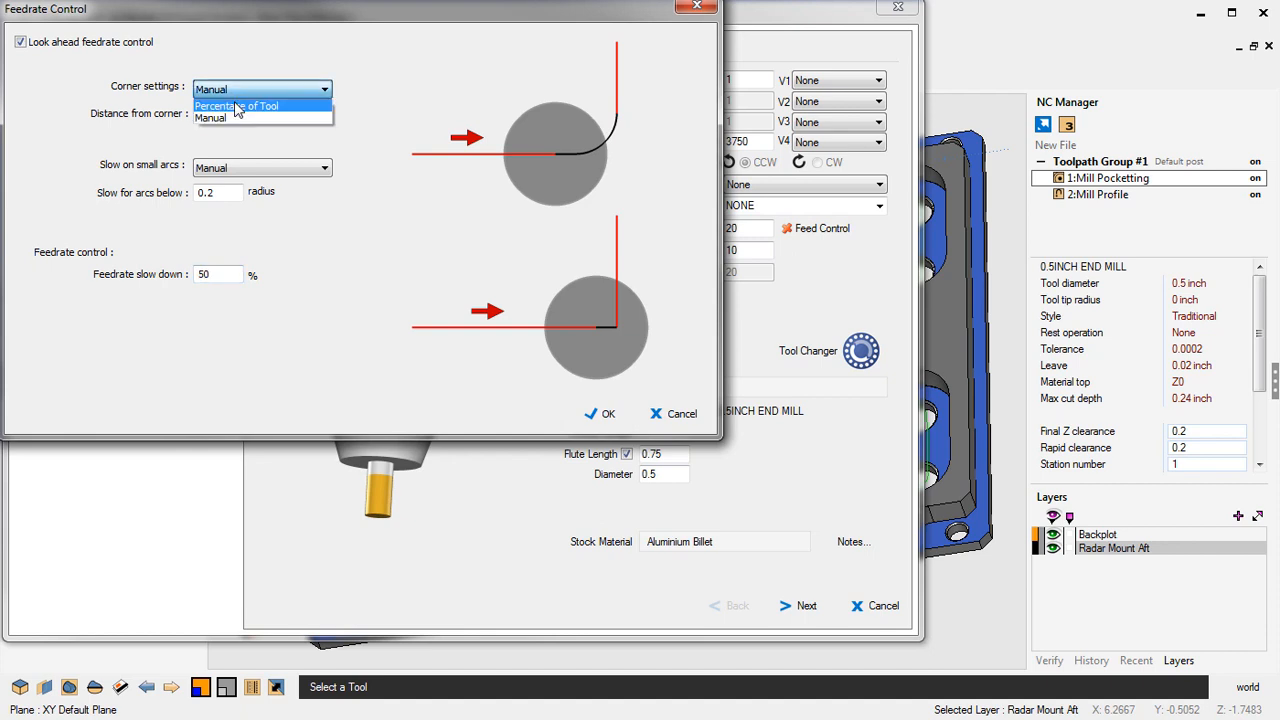
pyautogui.click(245, 104)
pyautogui.click(244, 97)
pyautogui.click(228, 118)
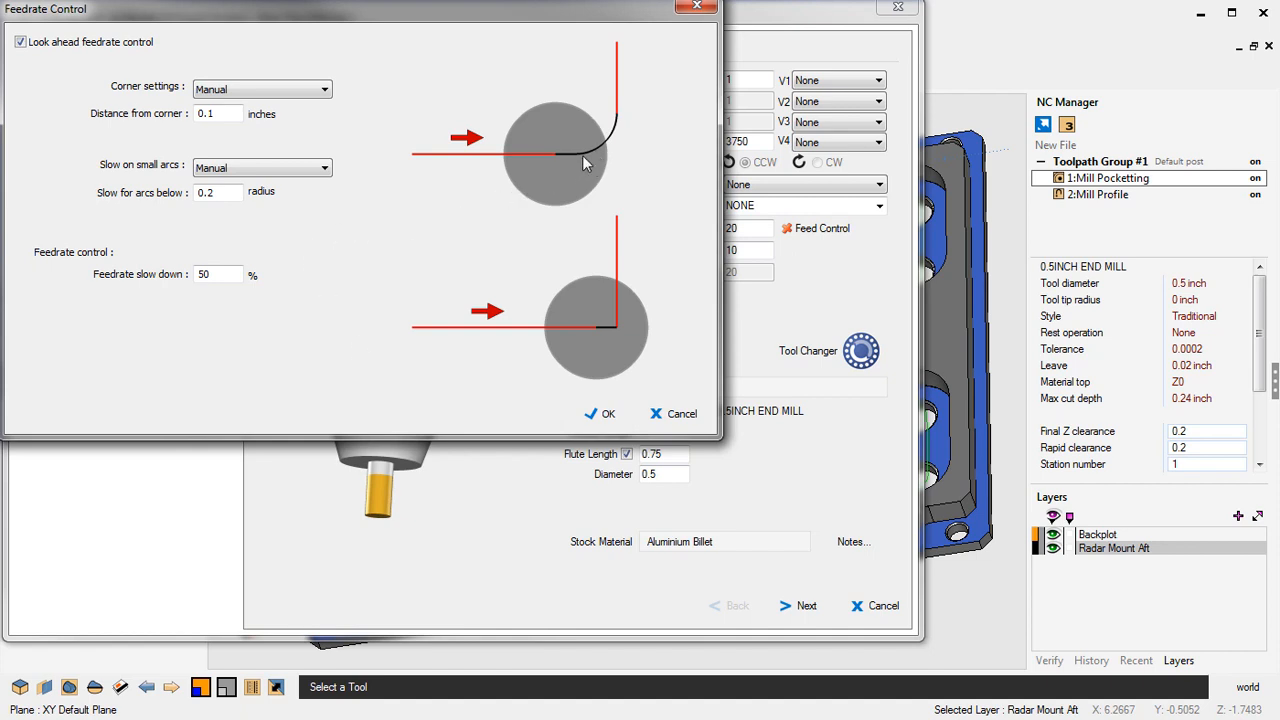
pyautogui.doubleClick(212, 194)
pyautogui.click(606, 414)
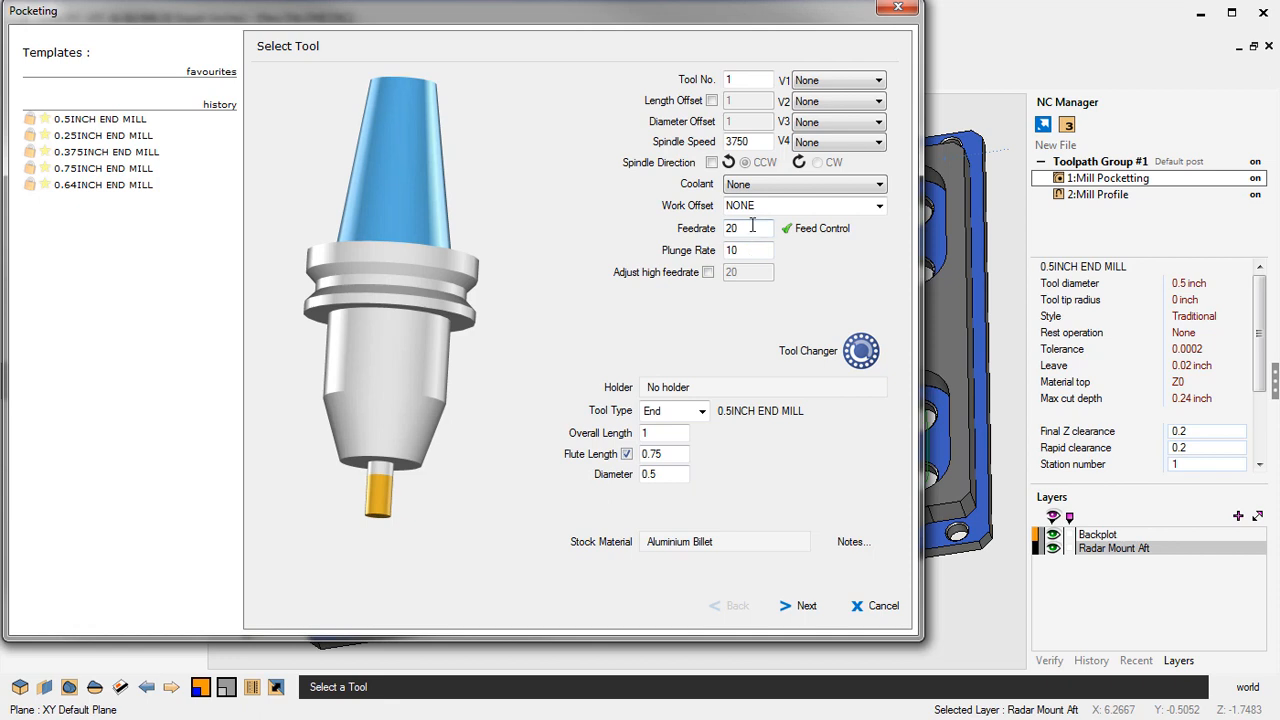
# - Set the pocketing tool's feedrate to 40
pyautogui.moveTo(752, 225); pyautogui.dragTo(728, 232)
pyautogui.write('40')
pyautogui.moveTo(736, 17); pyautogui.dragTo(714, 487)
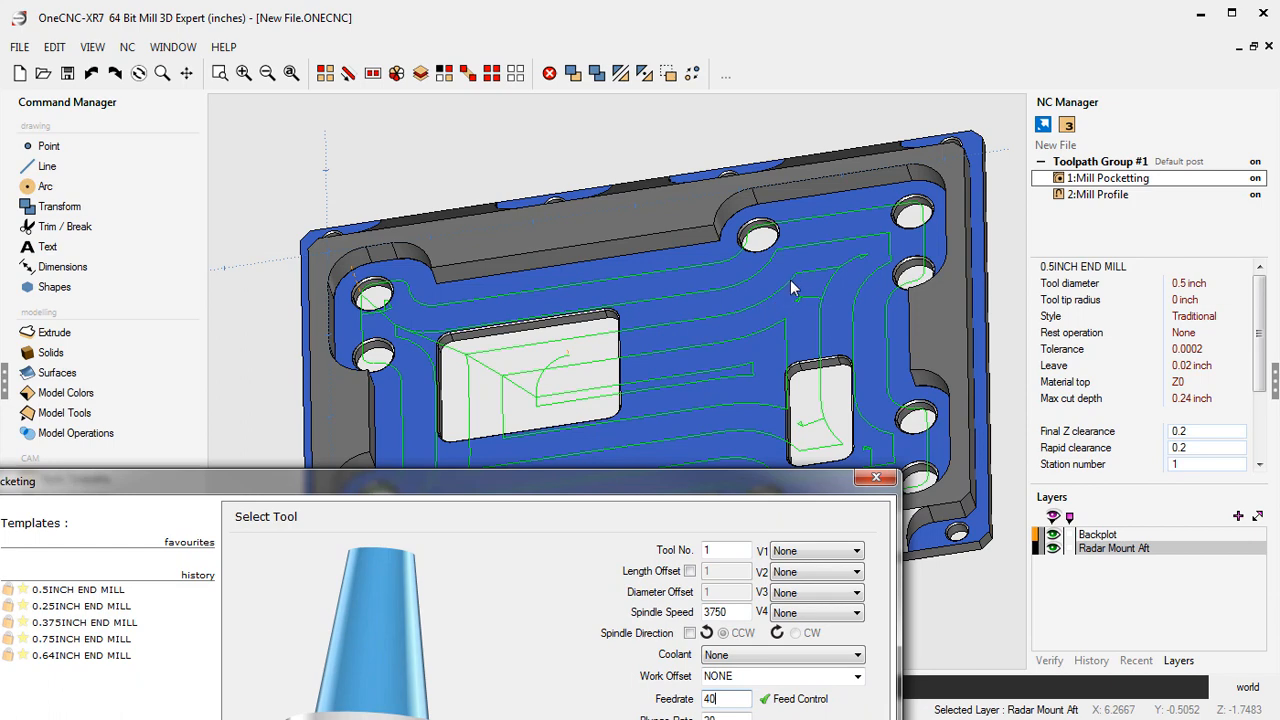
pyautogui.moveTo(594, 482); pyautogui.dragTo(611, 22)
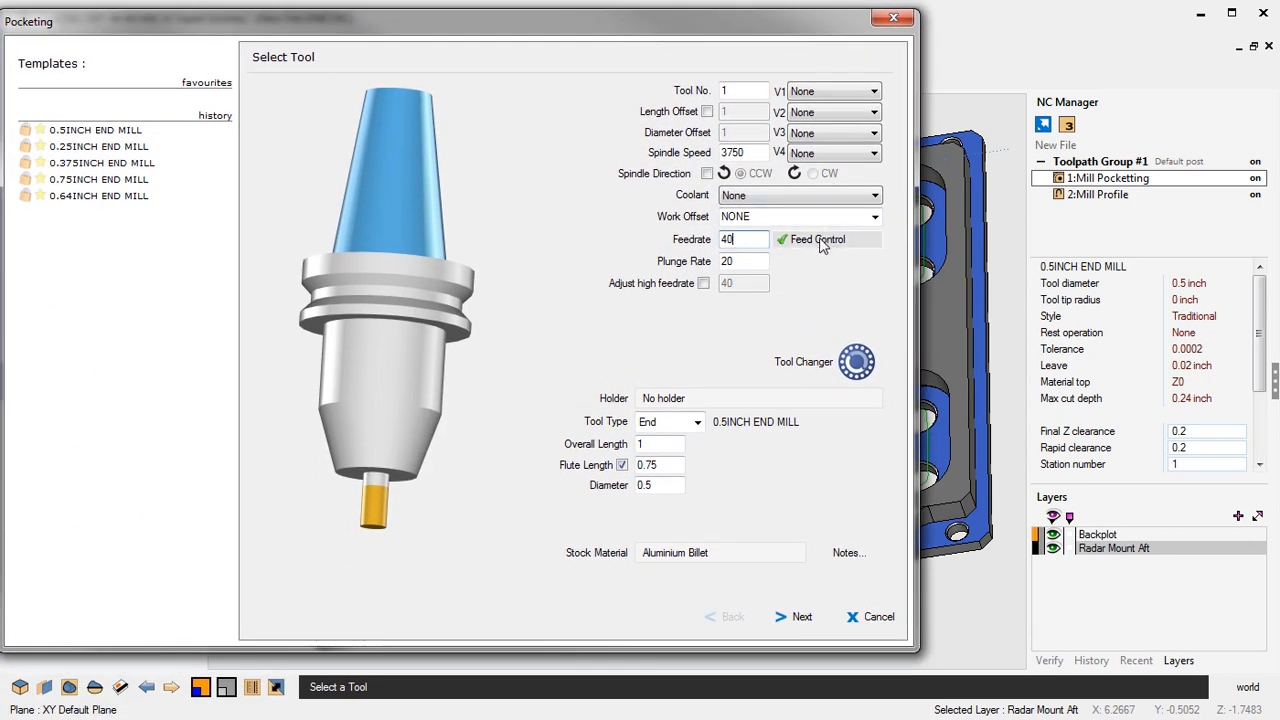
# - Recheck the feed control settings and step through the remaining pages to finish the pocketing operation
pyautogui.click(820, 242)
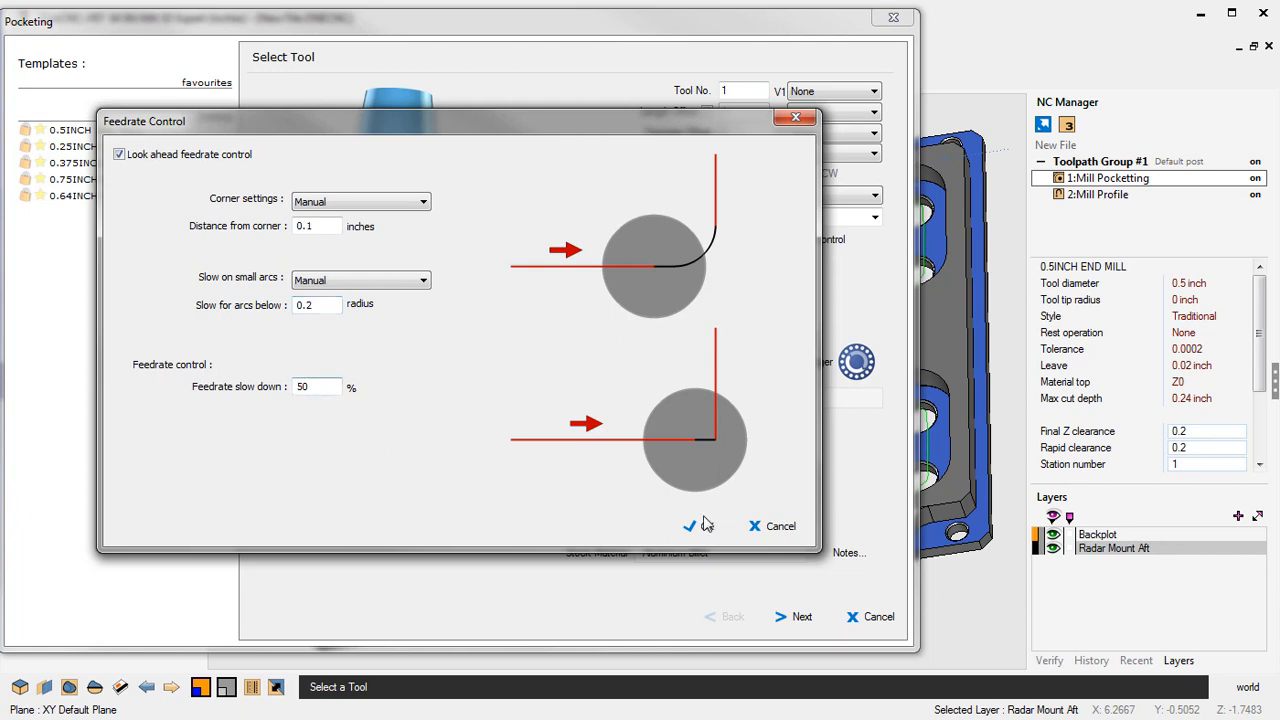
pyautogui.click(778, 527)
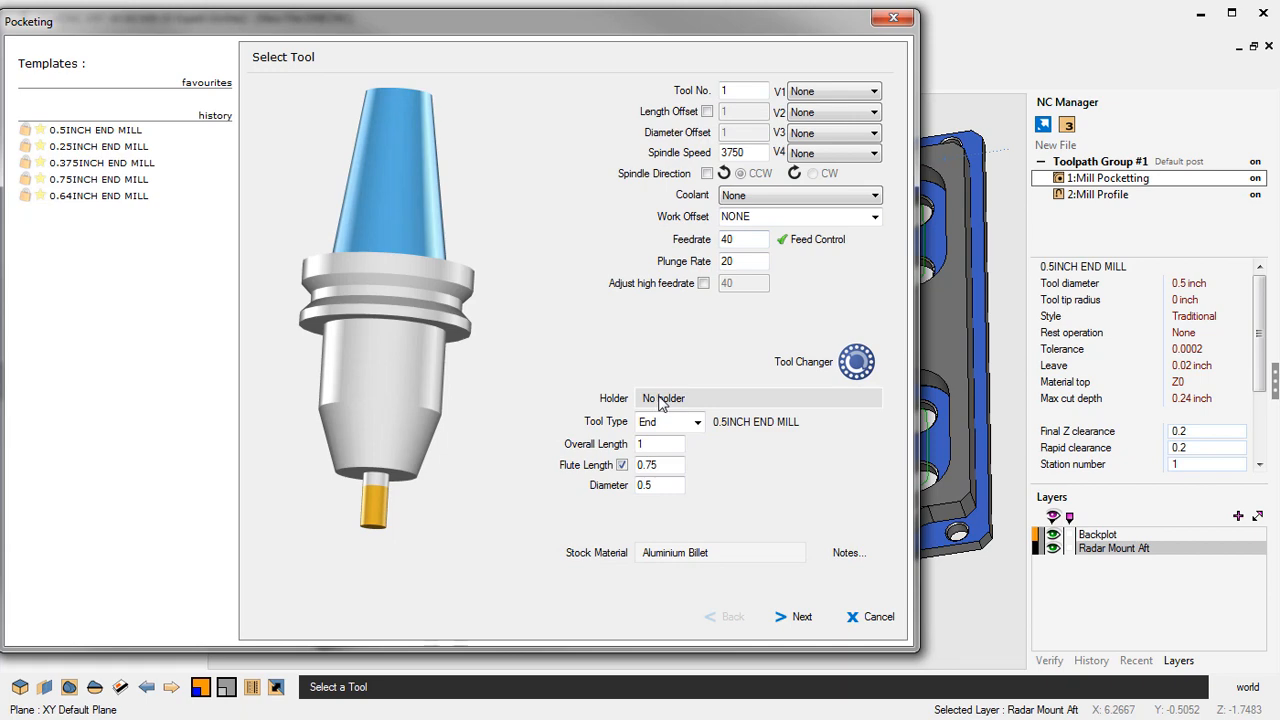
pyautogui.click(800, 616)
pyautogui.click(802, 618)
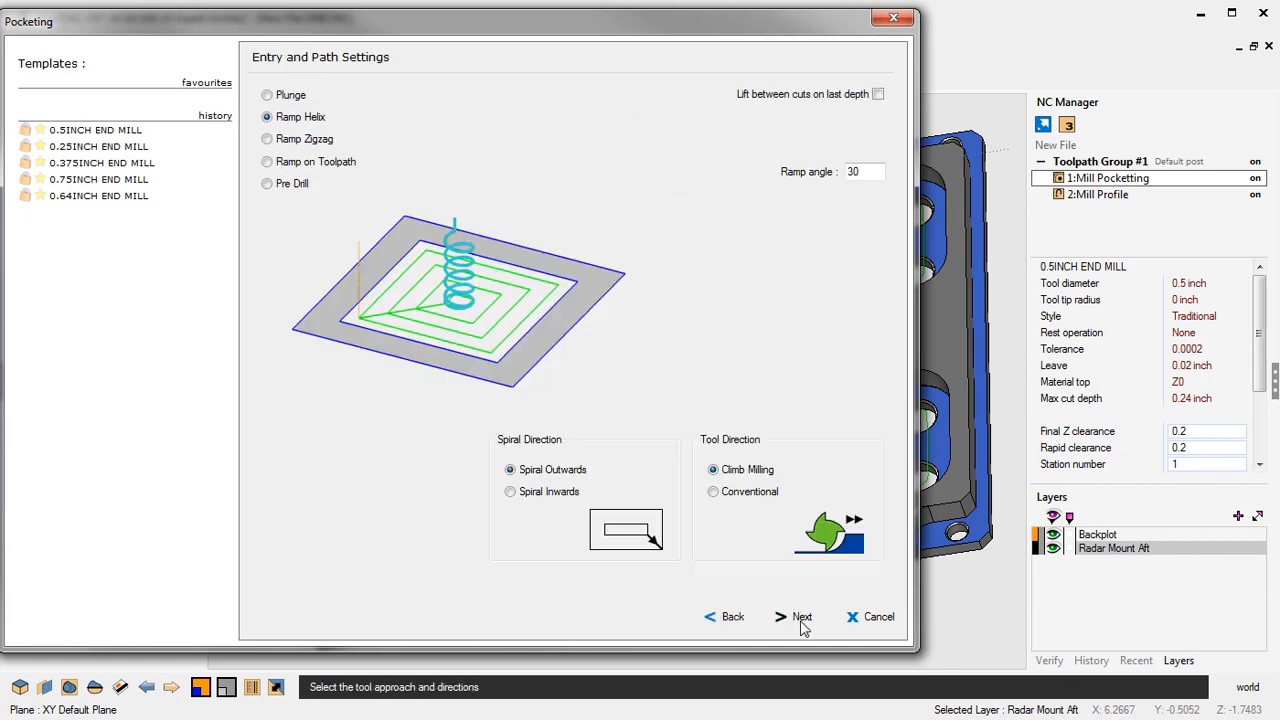
pyautogui.click(801, 617)
pyautogui.click(801, 617)
pyautogui.click(801, 617)
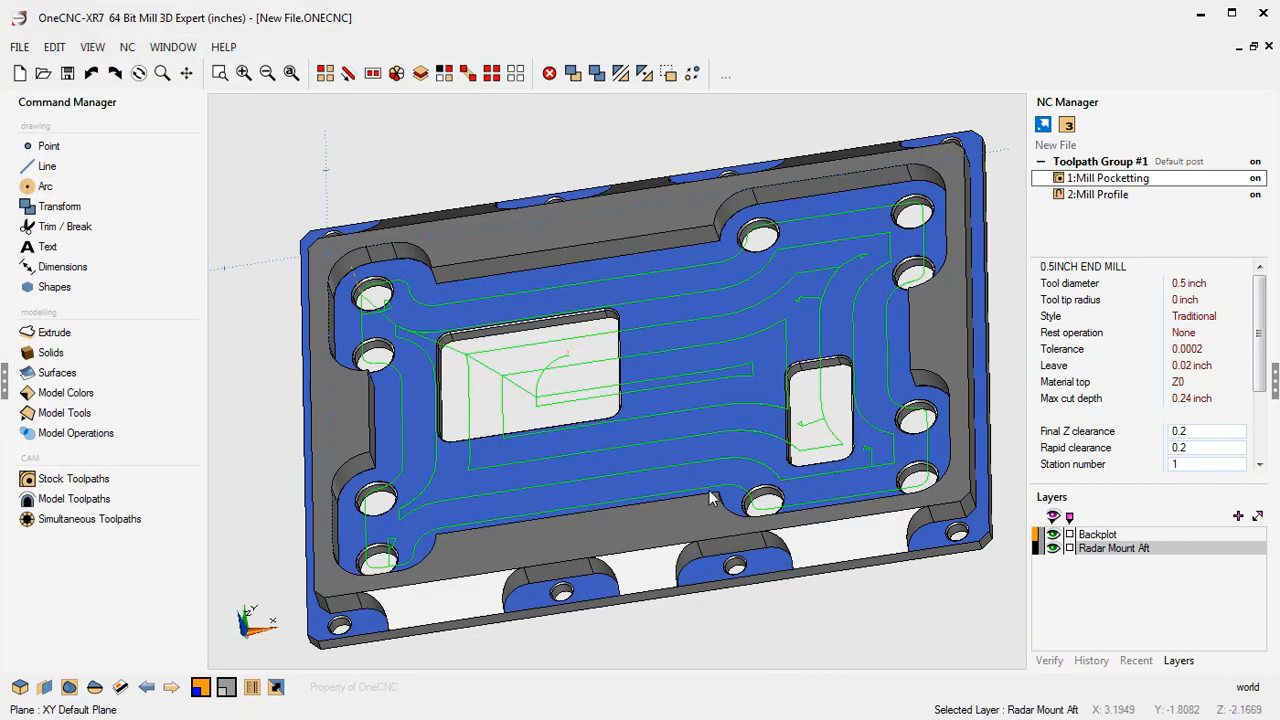
# - Regenerate the job sheet for Toolpath Group #1 and review the pocketing operation time in the PDF
pyautogui.doubleClick(1120, 164)
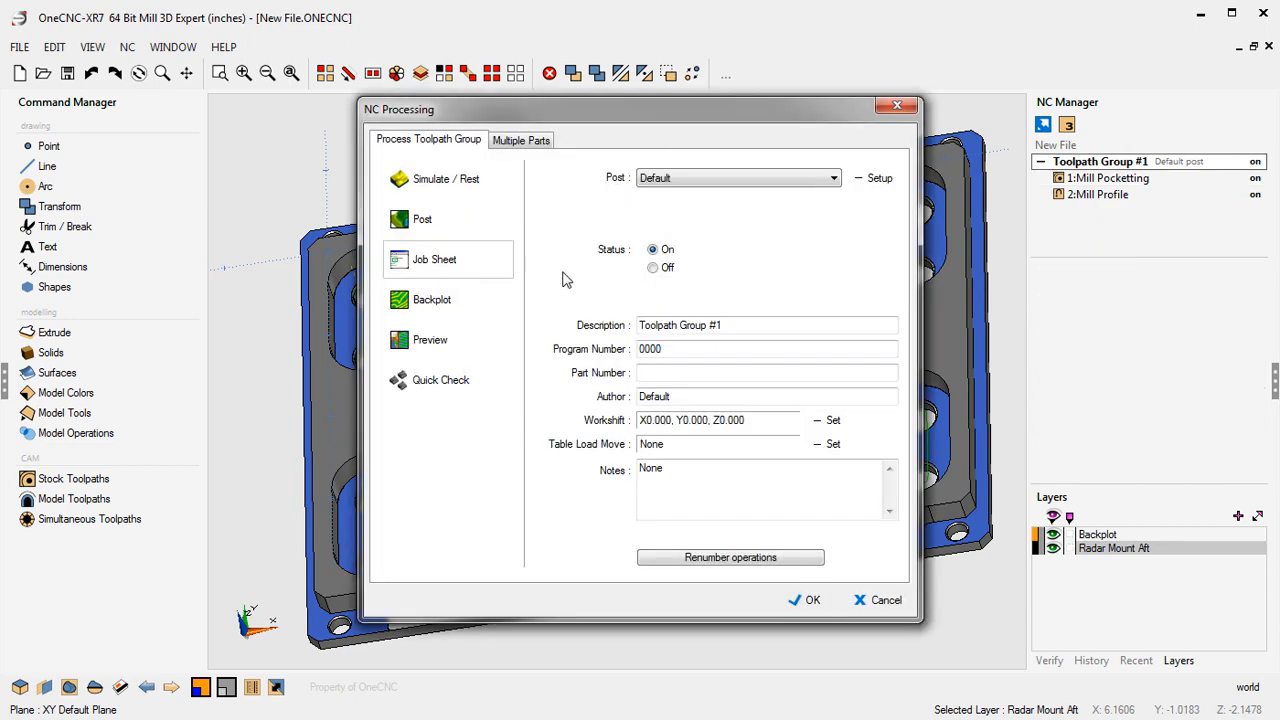
pyautogui.click(440, 259)
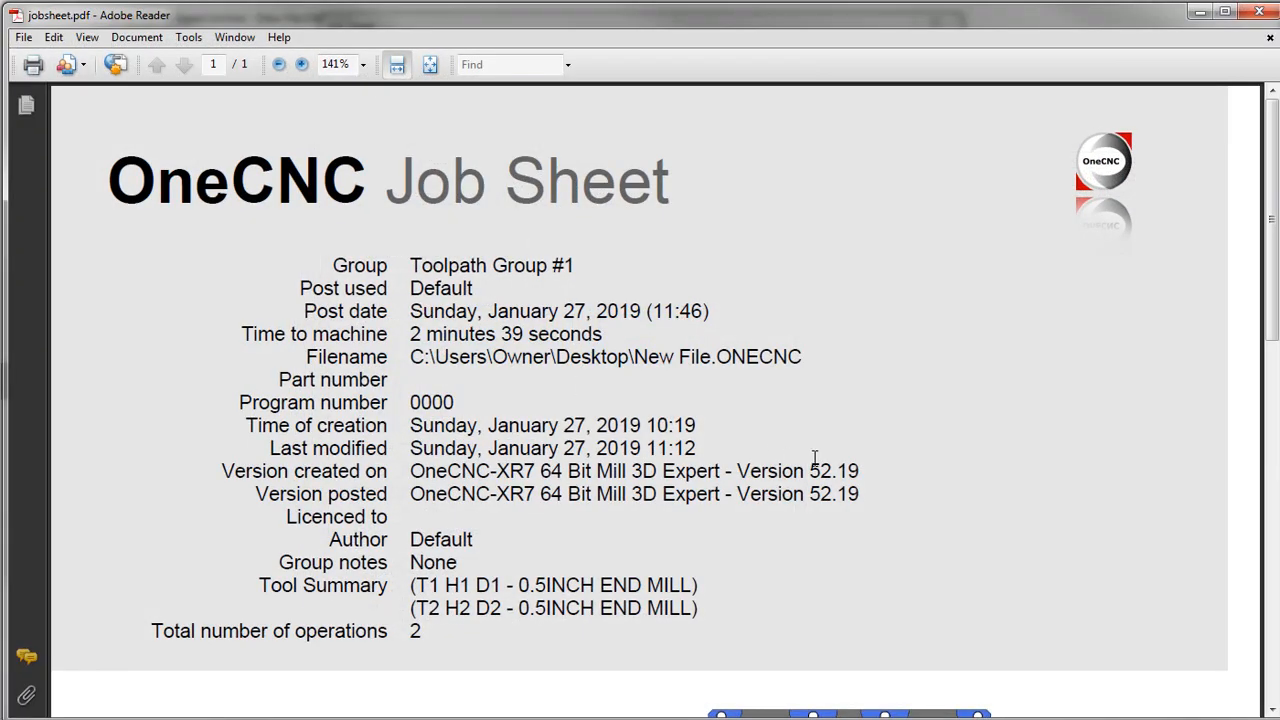
pyautogui.moveTo(1271, 273); pyautogui.dragTo(1236, 614)
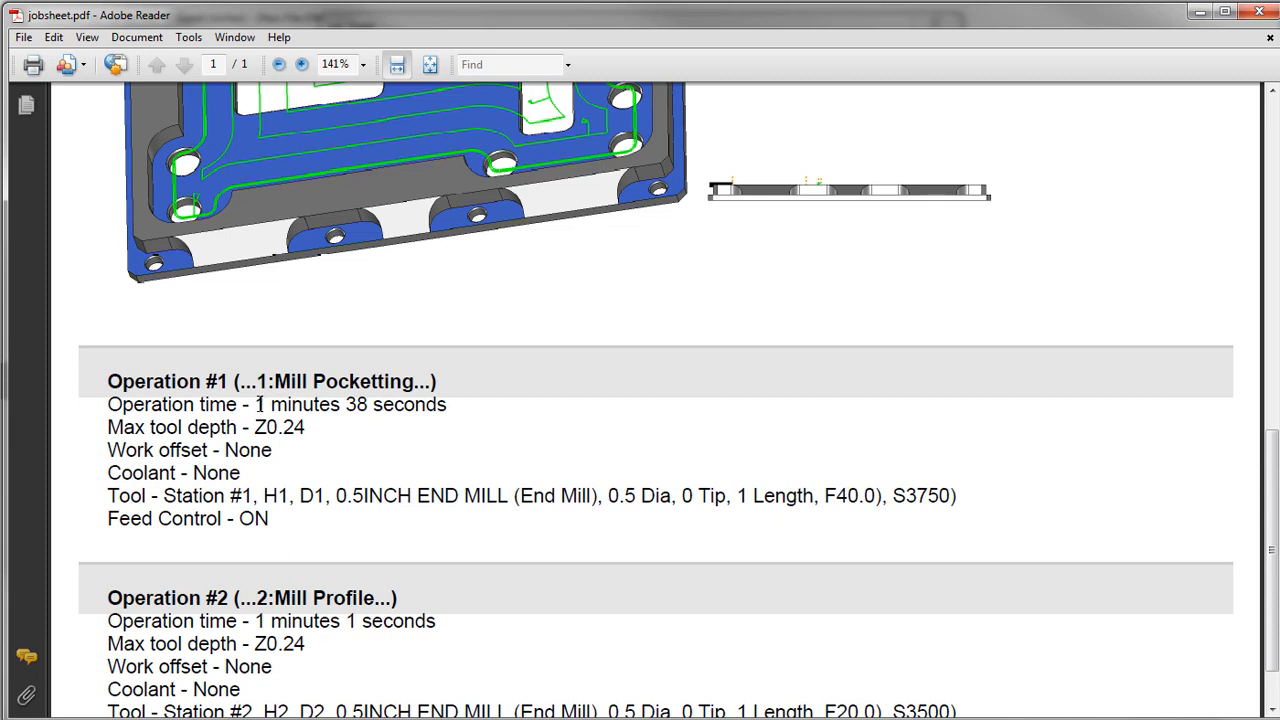
pyautogui.moveTo(256, 404); pyautogui.dragTo(449, 430)
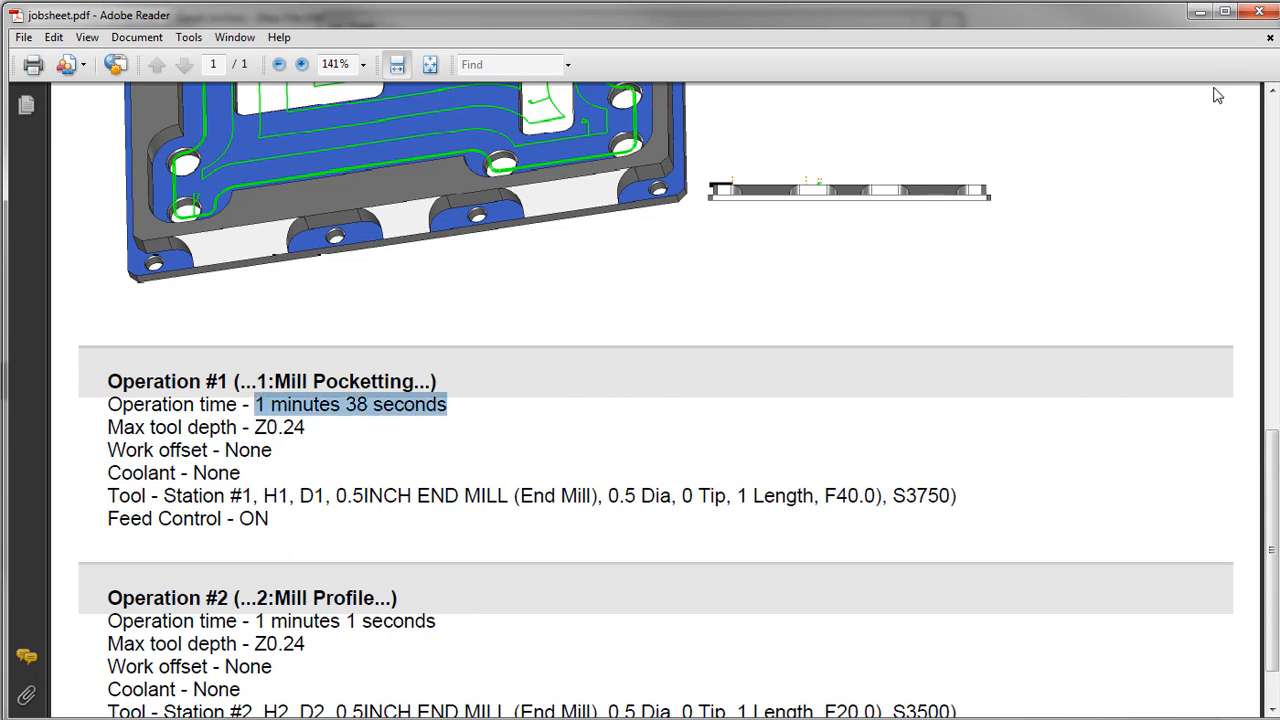
pyautogui.click(1268, 16)
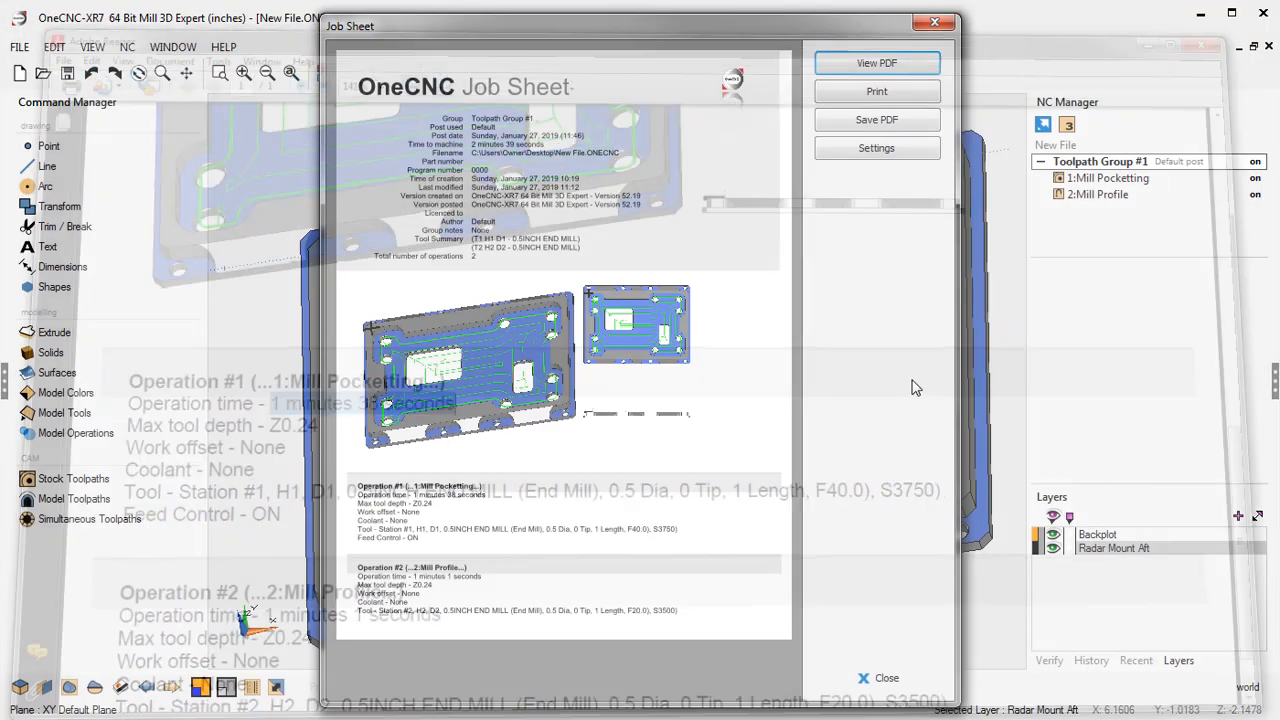
pyautogui.click(952, 24)
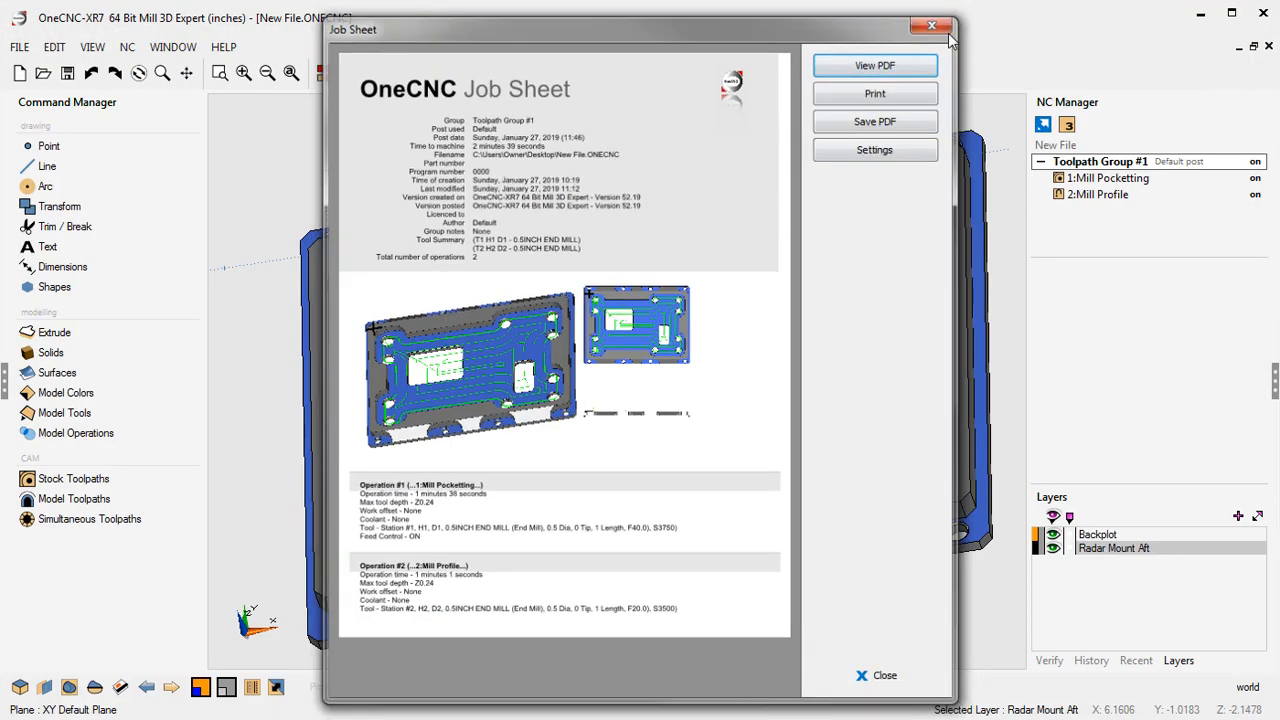